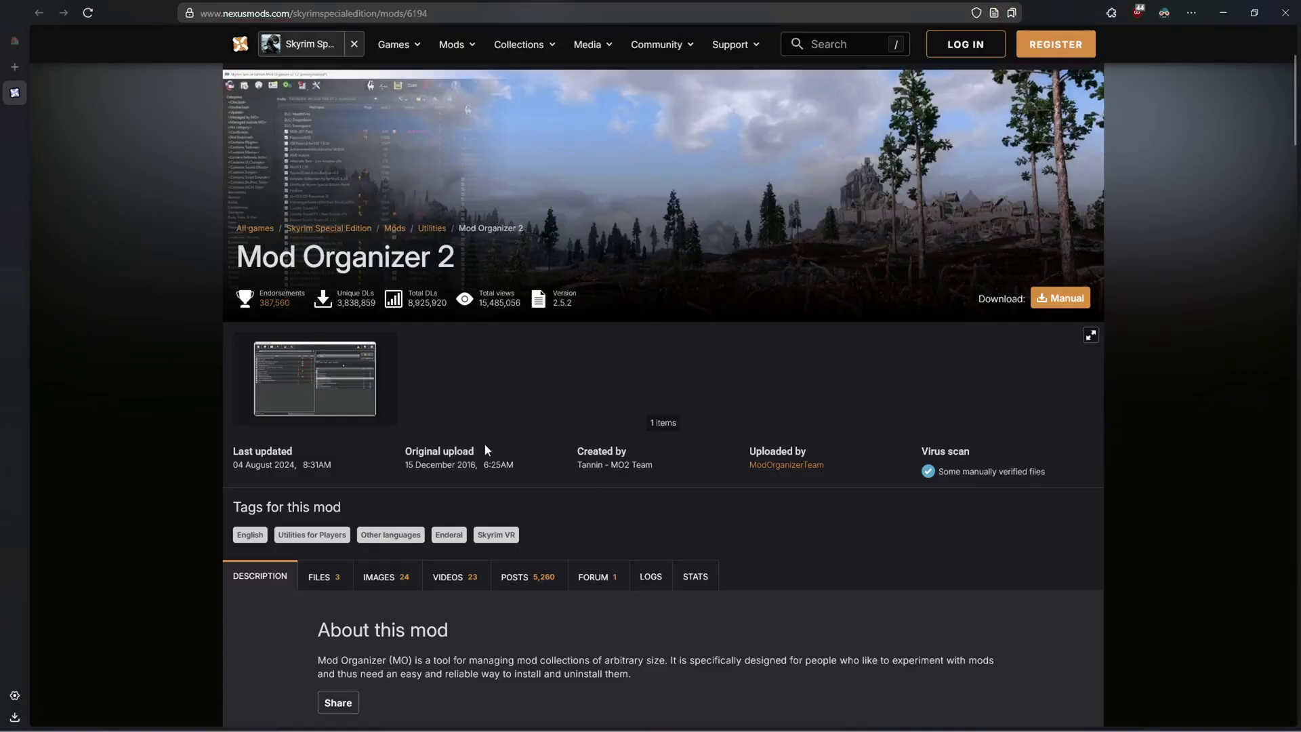
Open the manual download of the Mod Organizer 2 main file from the mod's file list
{"action": "scroll", "coordinate": [485, 447], "scroll_direction": "down", "scroll_amount": 5}
{"action": "left_click", "coordinate": [330, 236]}
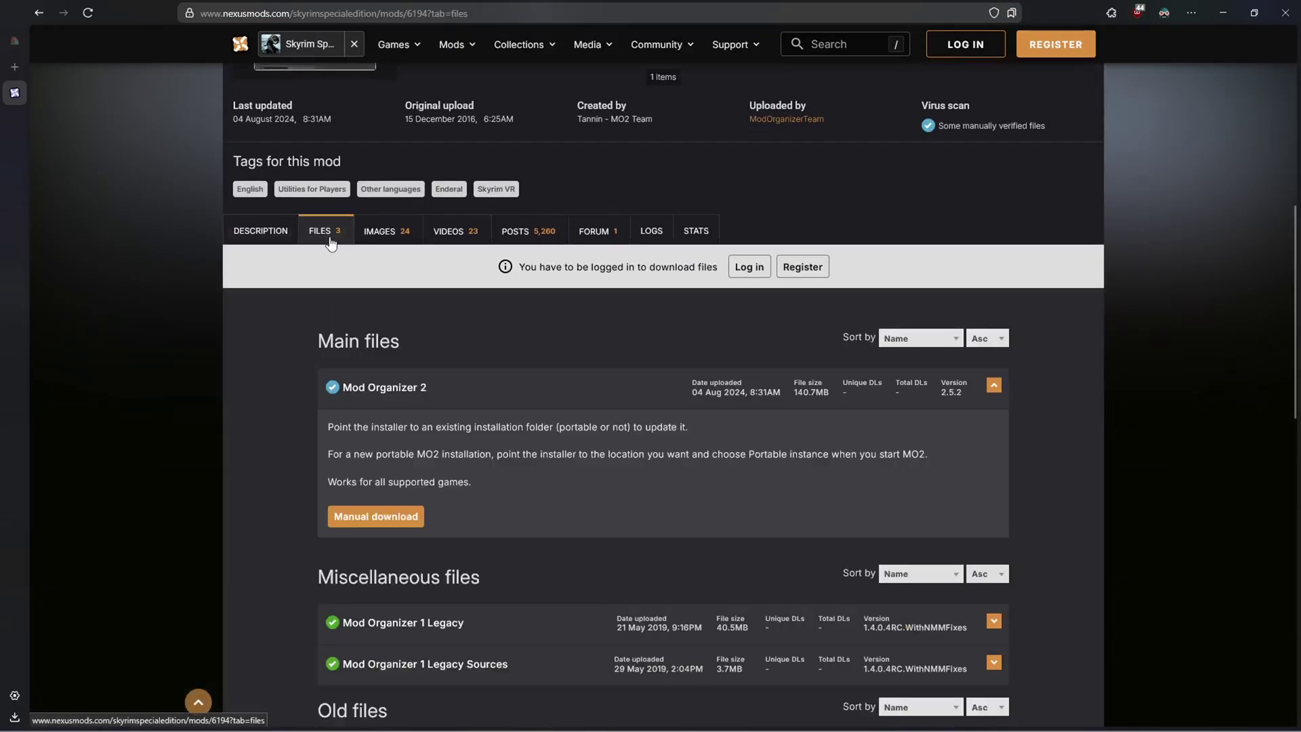
{"action": "scroll", "coordinate": [330, 240], "scroll_direction": "down", "scroll_amount": 2}
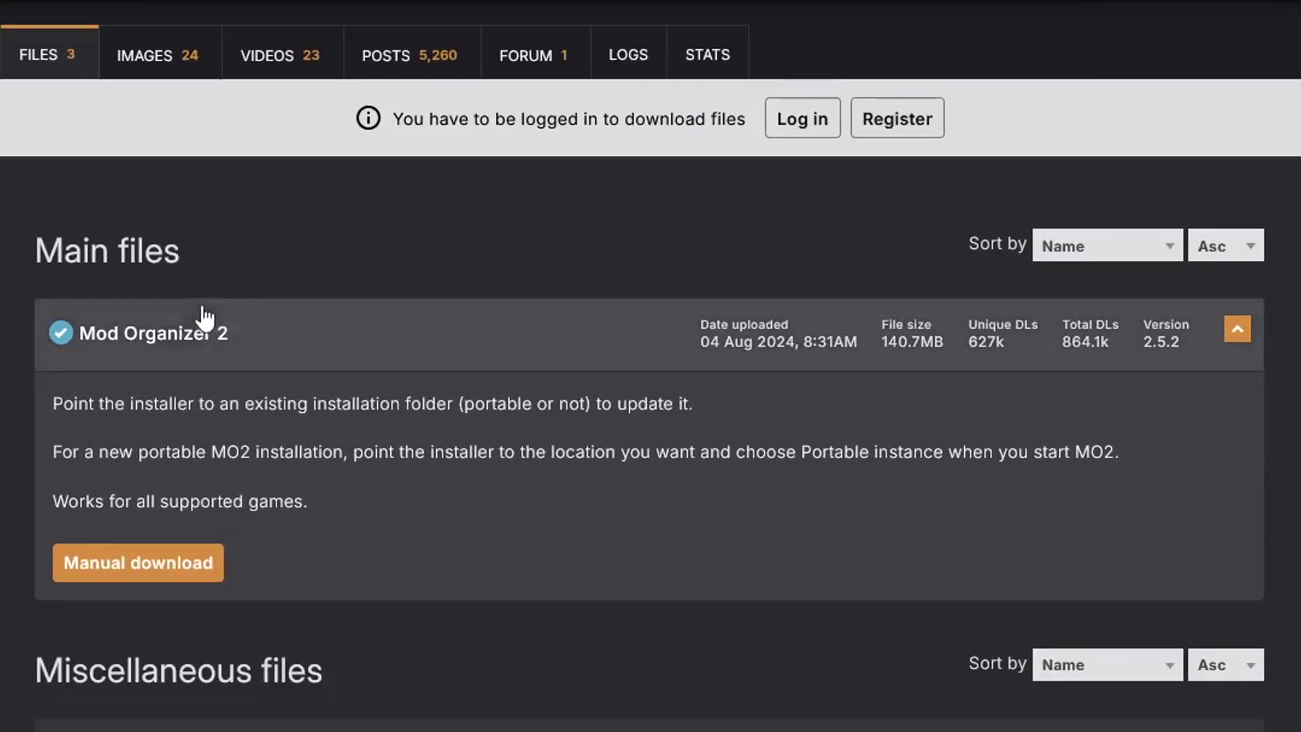
{"action": "left_click", "coordinate": [175, 551]}
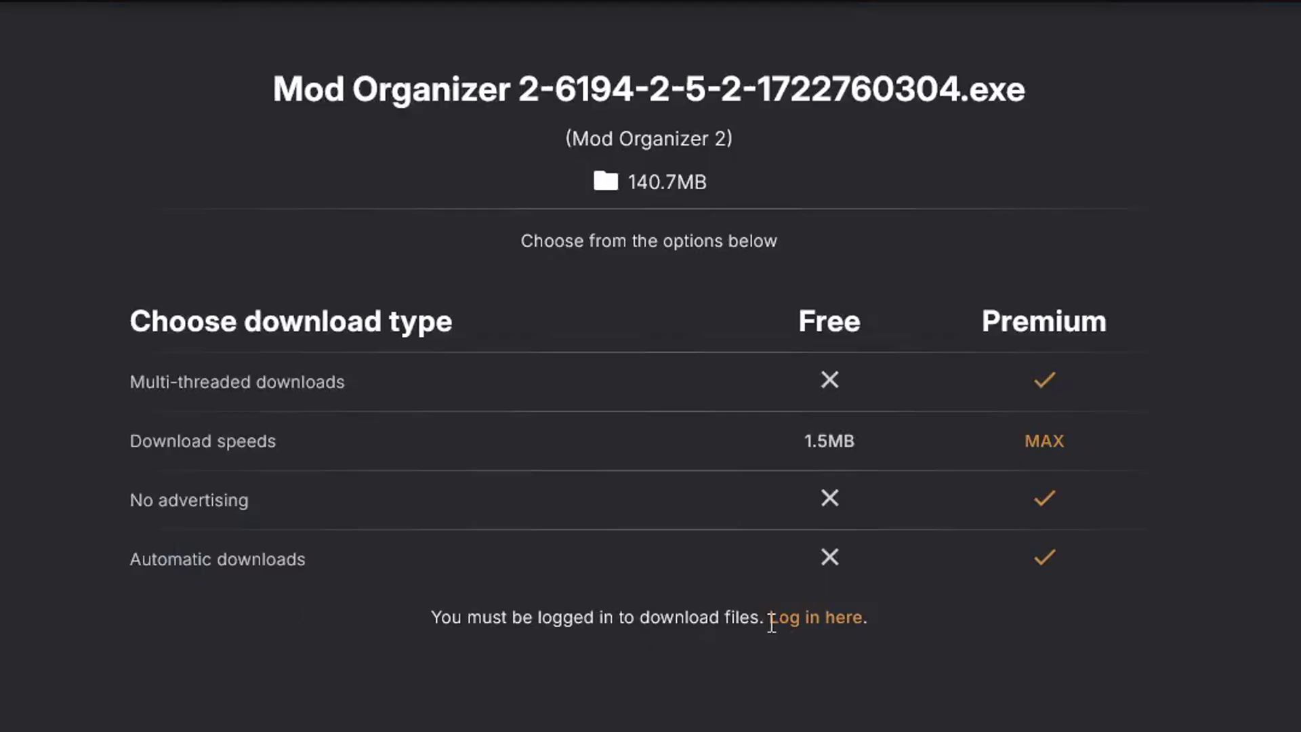
Log in to Nexus Mods and start the slow download of the Mod Organizer 2 installer
{"action": "left_click_drag", "start_coordinate": [909, 624], "coordinate": [732, 623]}
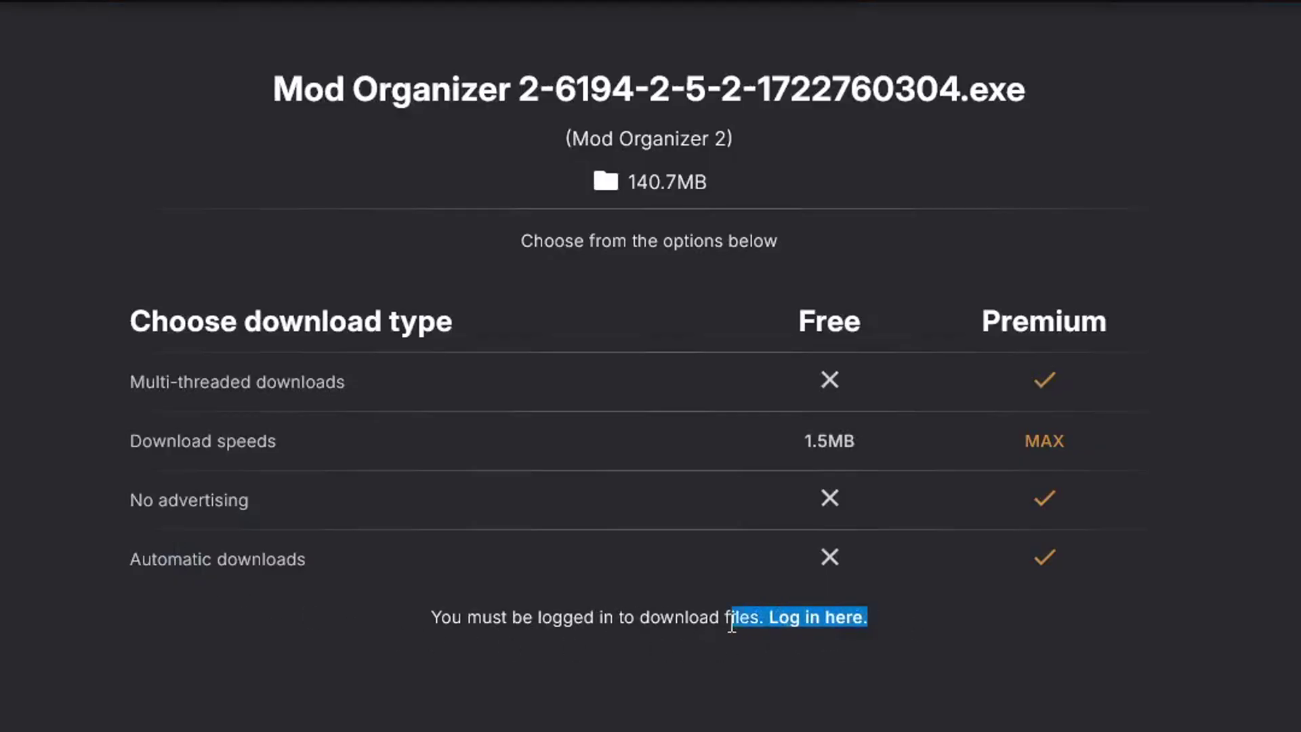
{"action": "left_click", "coordinate": [807, 618]}
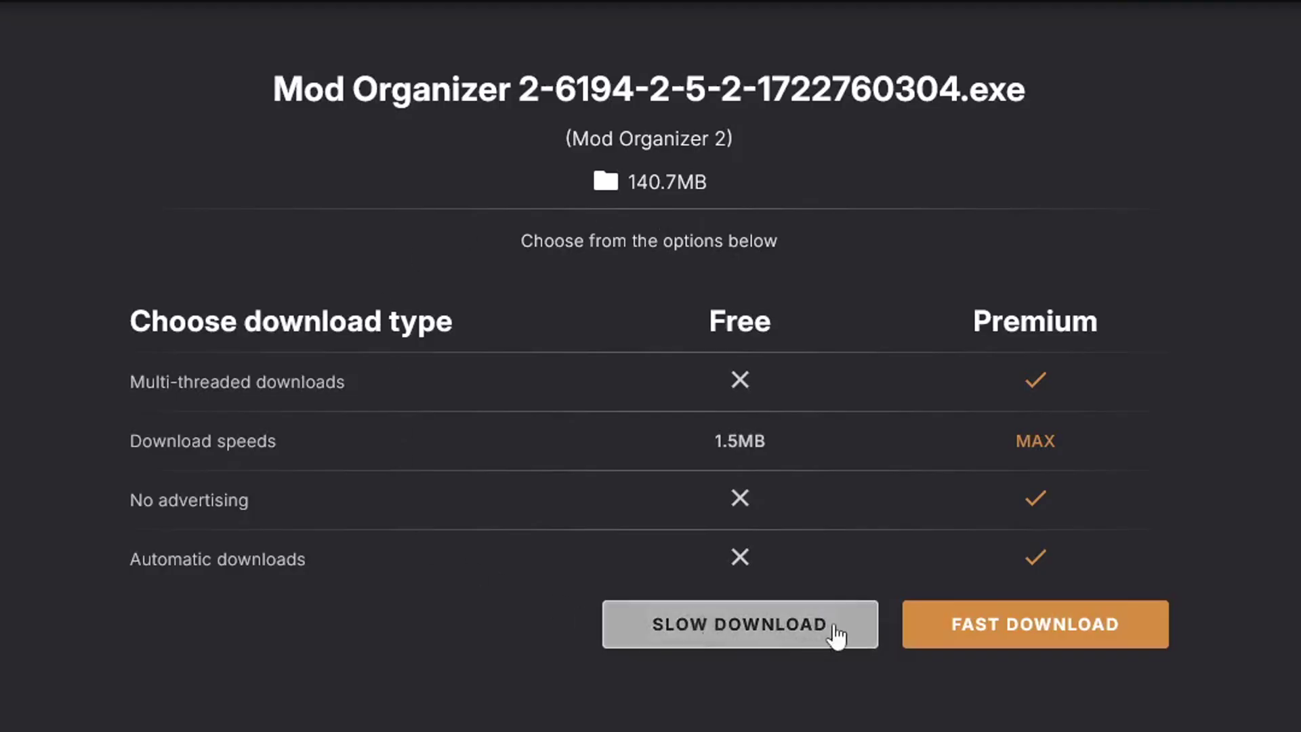
{"action": "left_click", "coordinate": [773, 626]}
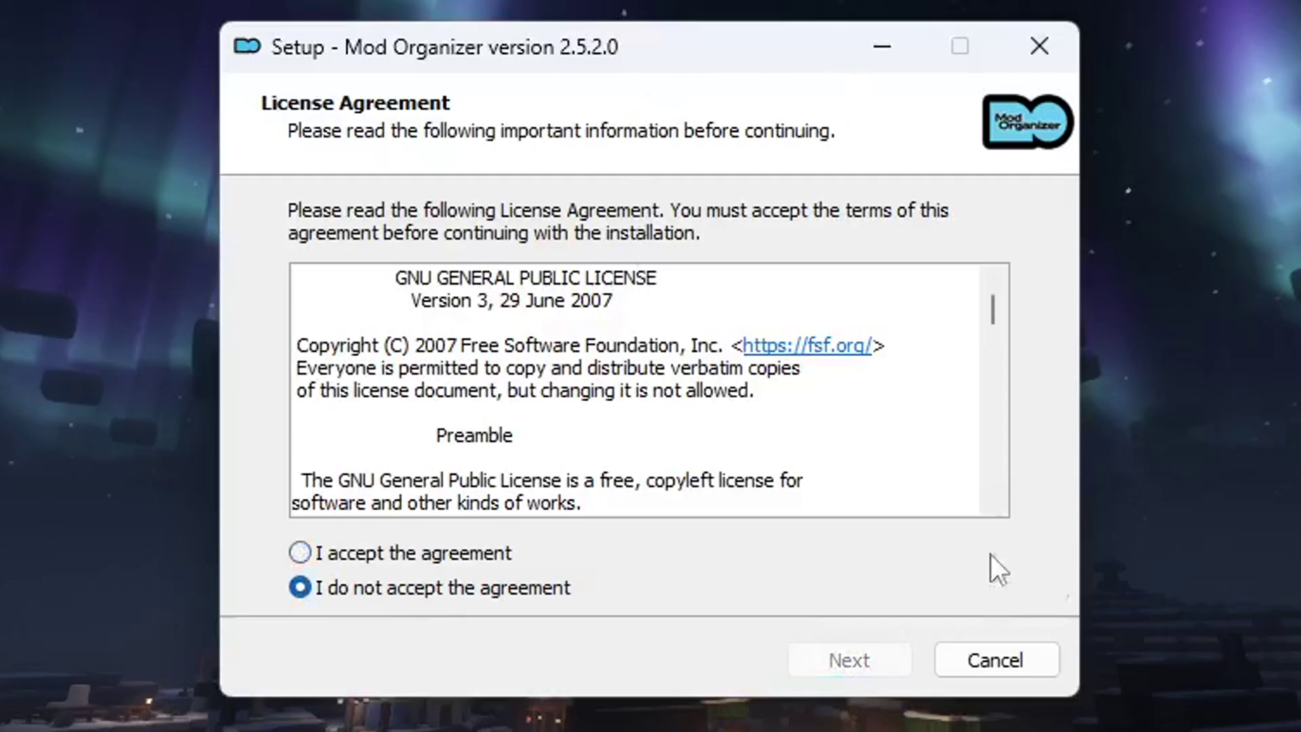
Accept the licence and install Mod Organizer into a new folder E:\Modding Tools\Mod Organizer 2, launching it when setup finishes
{"action": "left_click", "coordinate": [421, 555]}
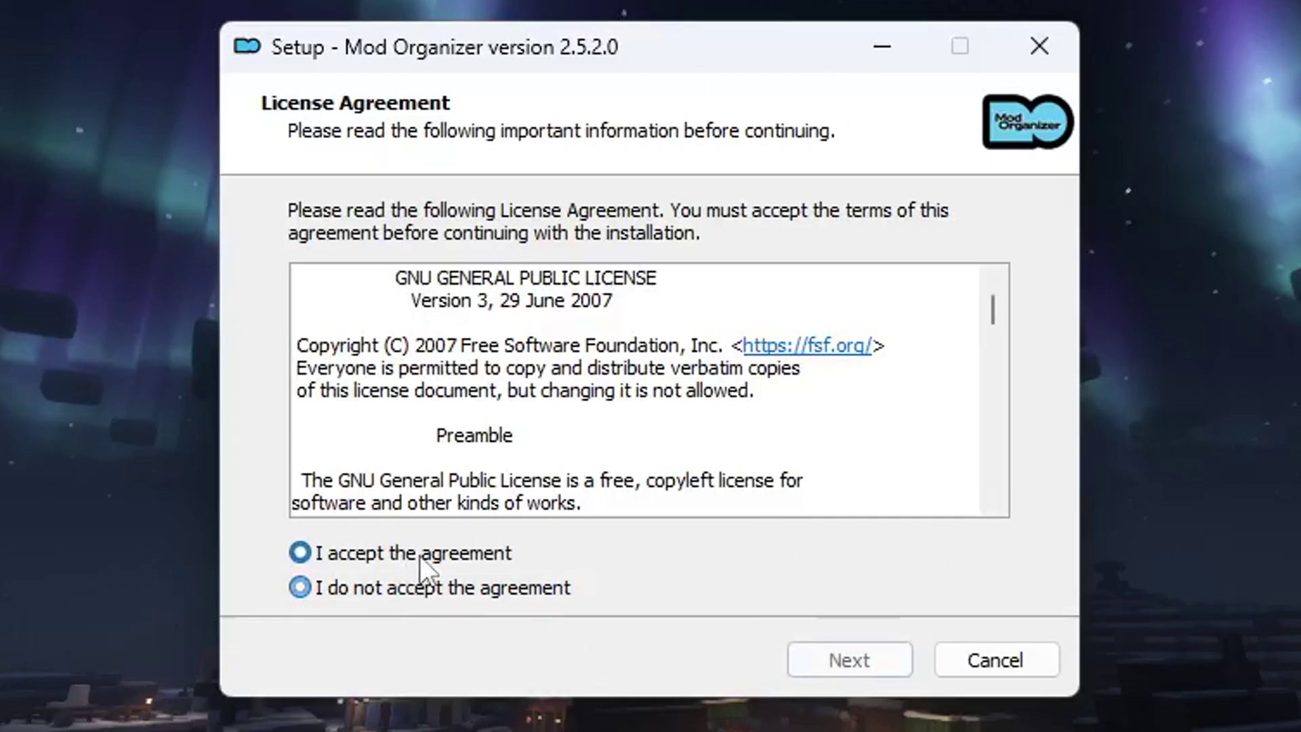
{"action": "left_click", "coordinate": [876, 663]}
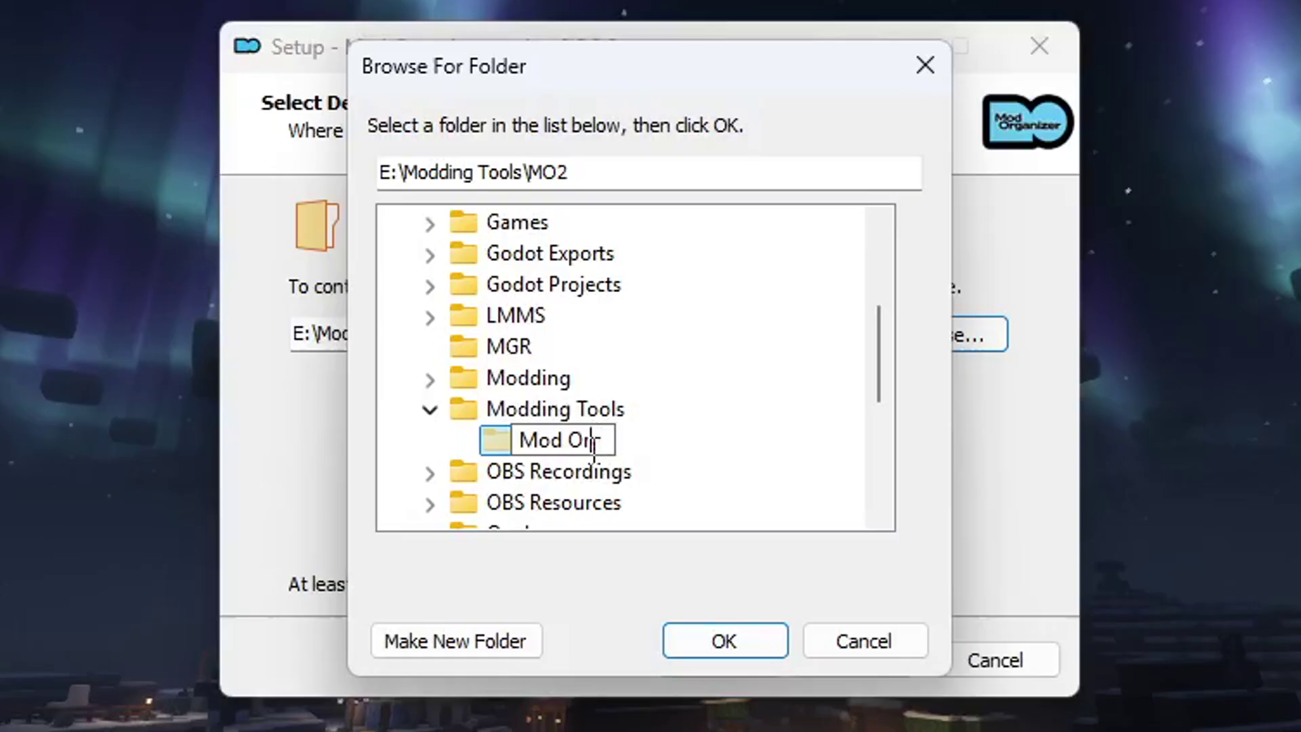
{"action": "type", "text": "ganizer 2"}
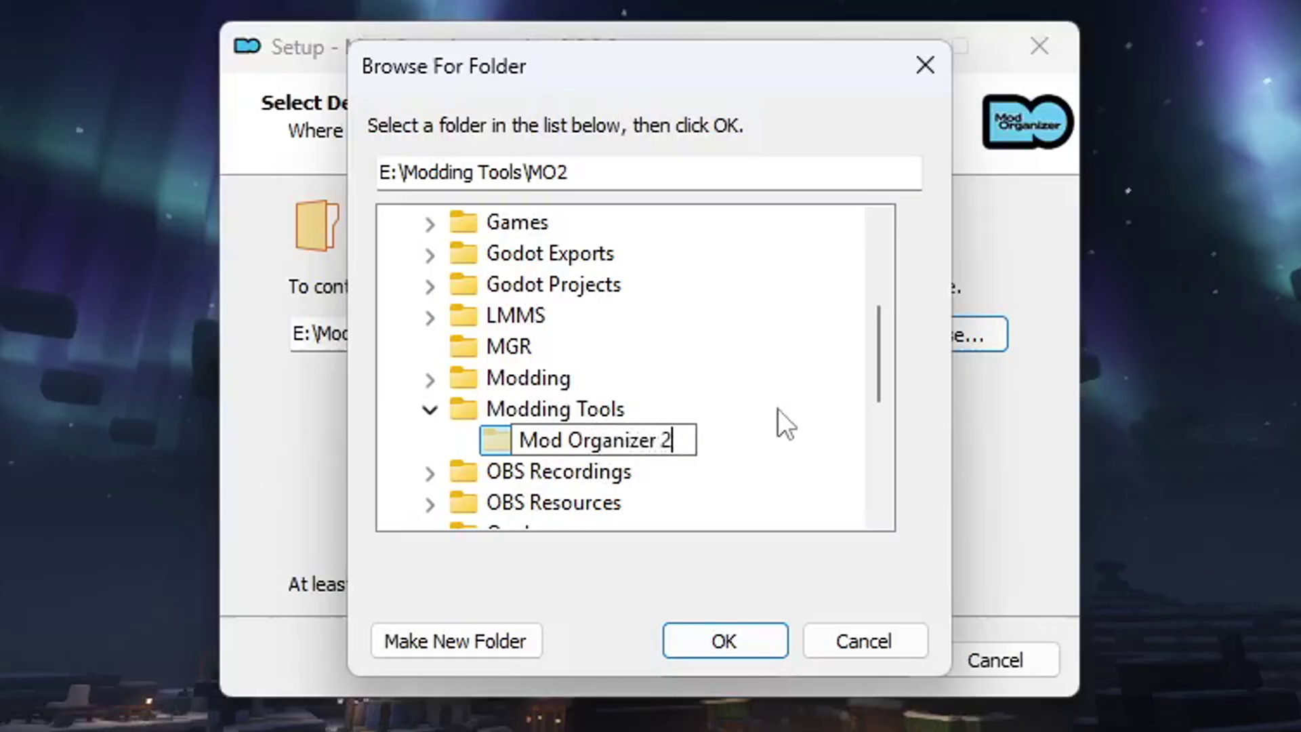
{"action": "key", "text": "Return"}
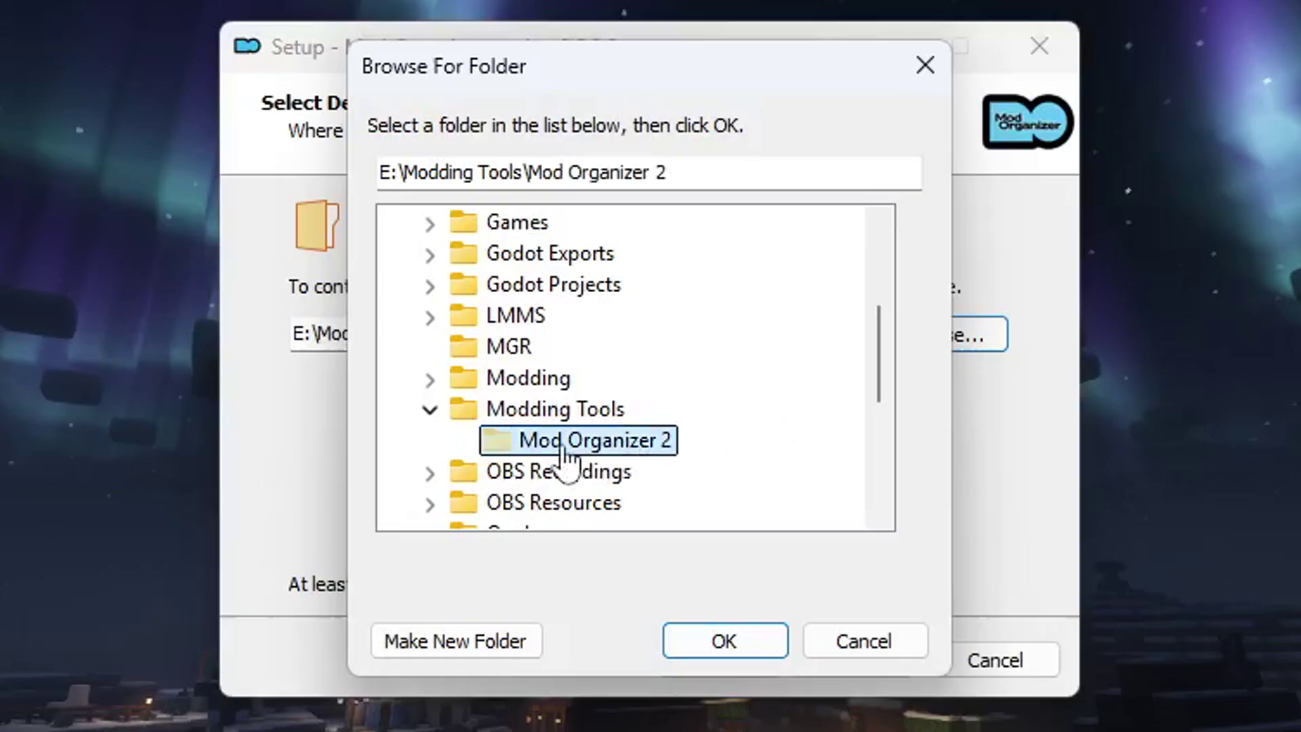
{"action": "left_click", "coordinate": [760, 643]}
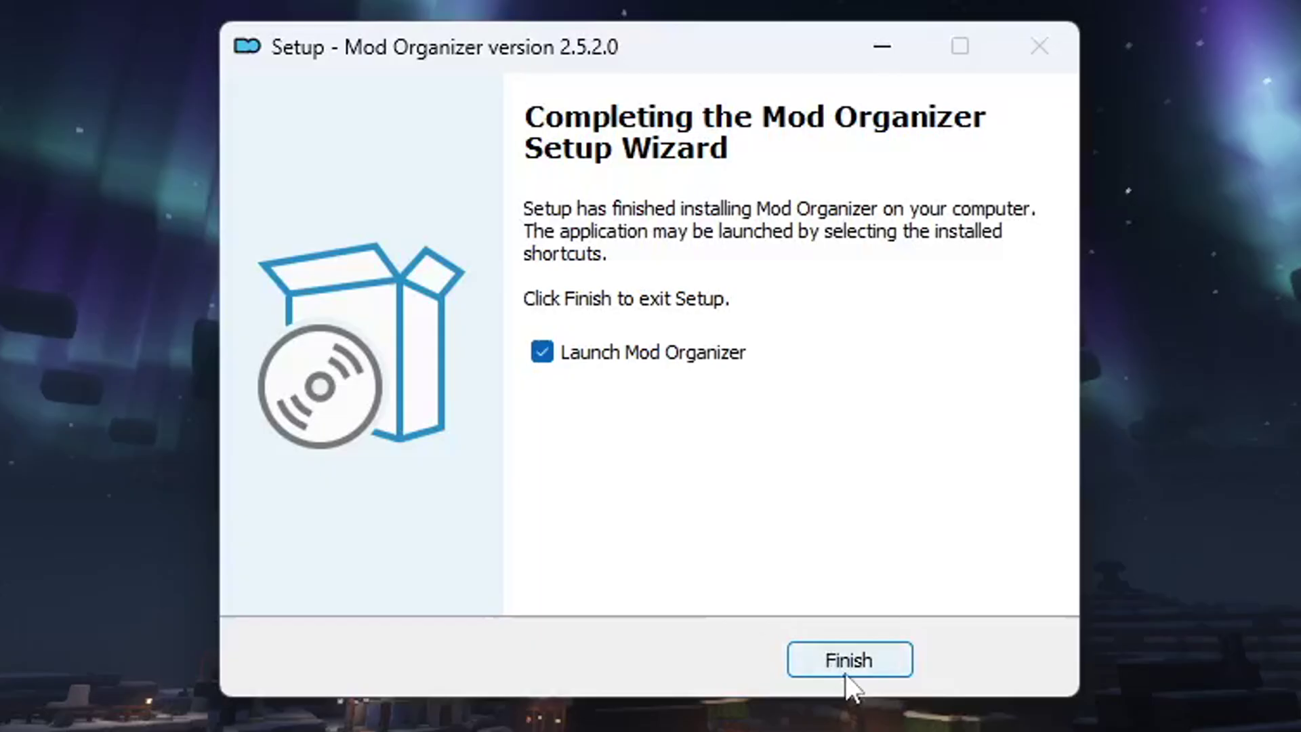
{"action": "left_click", "coordinate": [845, 659]}
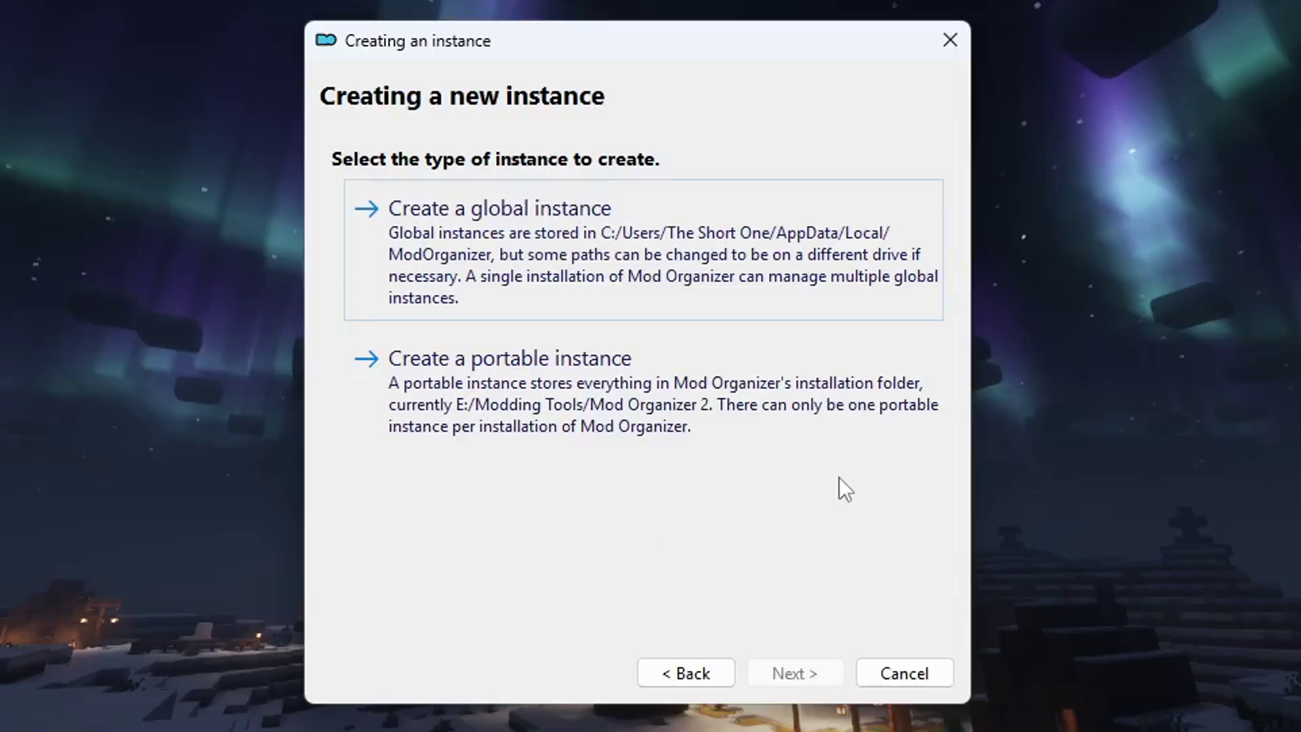
Create a portable instance for the game folder E:\Program Files (x86)\Steam\steamapps\common\Skyrim Special Edition
{"action": "left_click", "coordinate": [808, 399]}
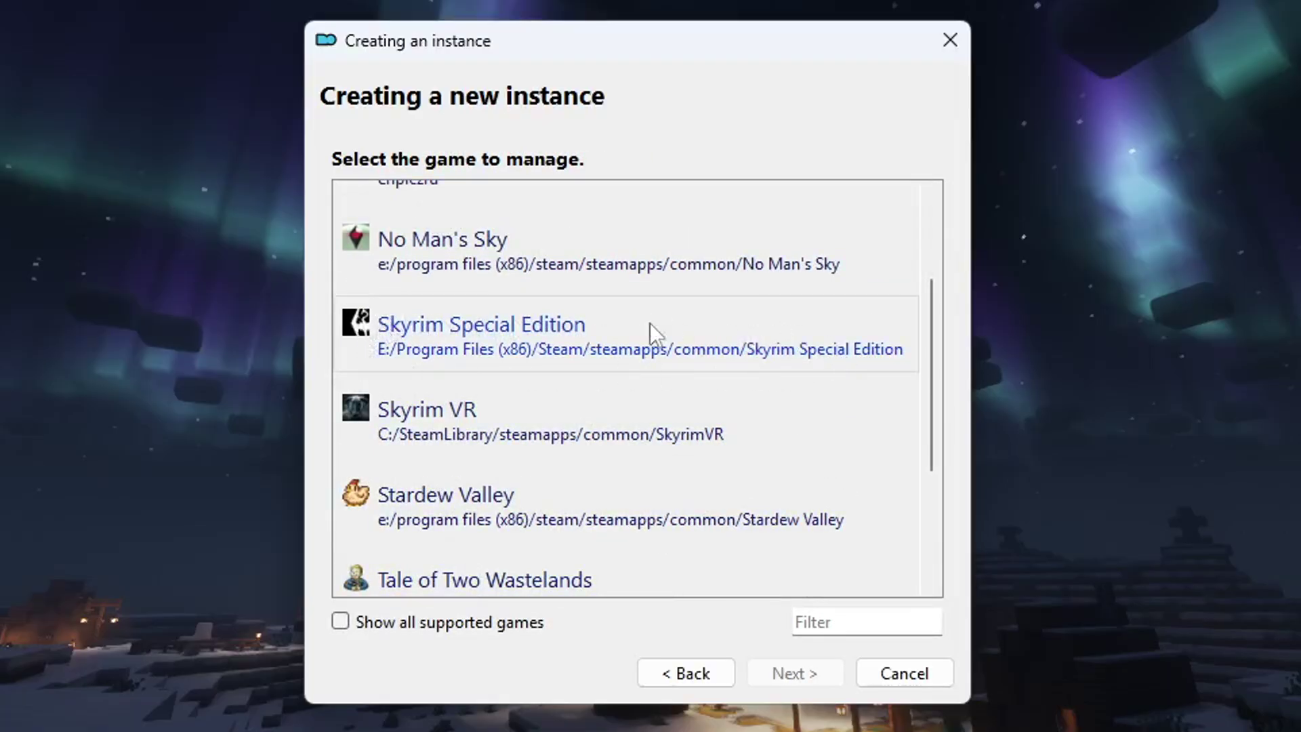
{"action": "left_click", "coordinate": [818, 358]}
{"action": "scroll", "coordinate": [439, 470], "scroll_direction": "up", "scroll_amount": 1}
{"action": "scroll", "coordinate": [517, 414], "scroll_direction": "down", "scroll_amount": 4}
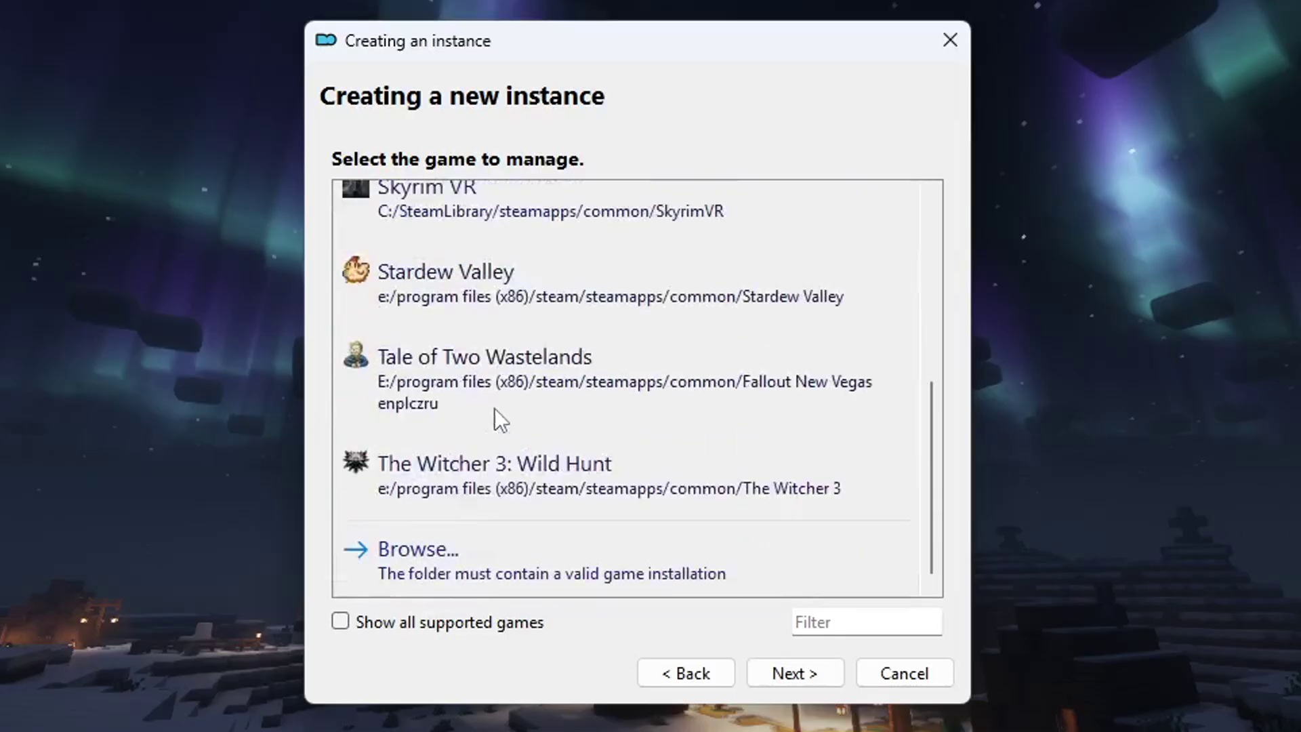
{"action": "left_click", "coordinate": [503, 562]}
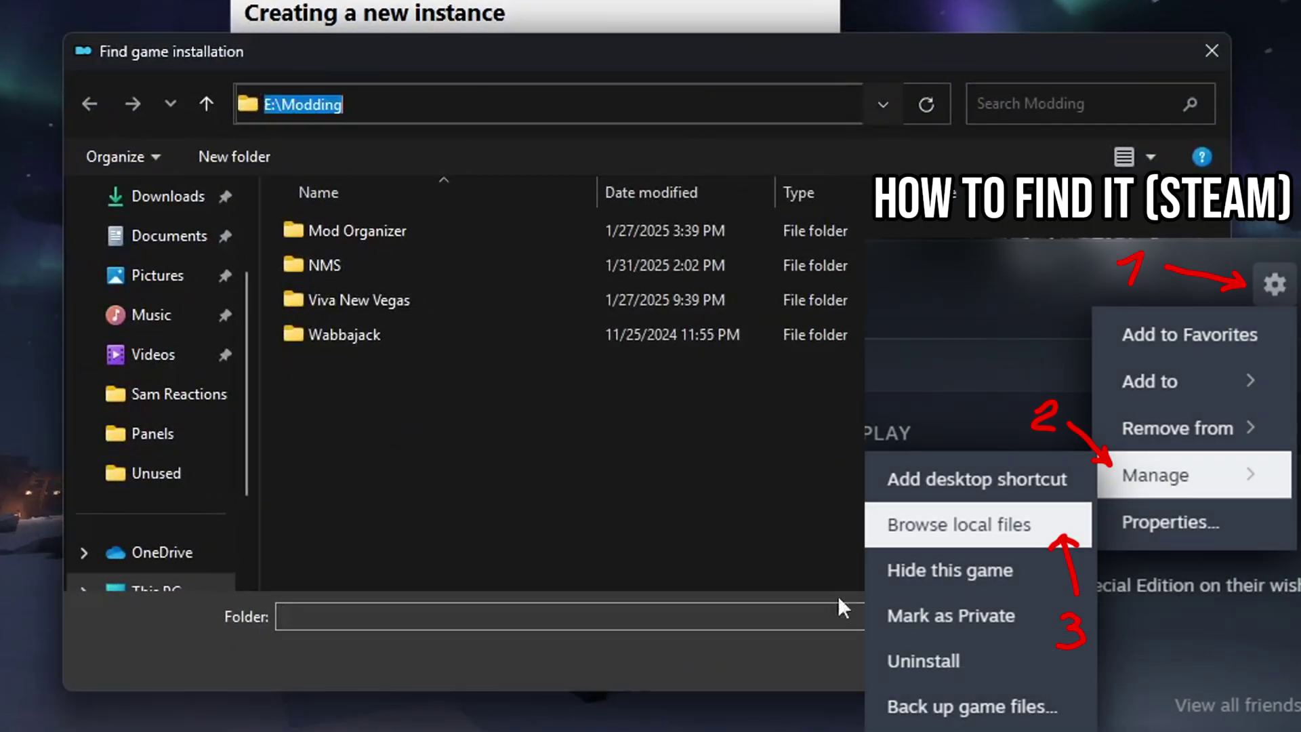
{"action": "type", "text": "E:\\Program Files (x86)\\Steam\\steamapps\\common\\Skyrim Special Edition"}
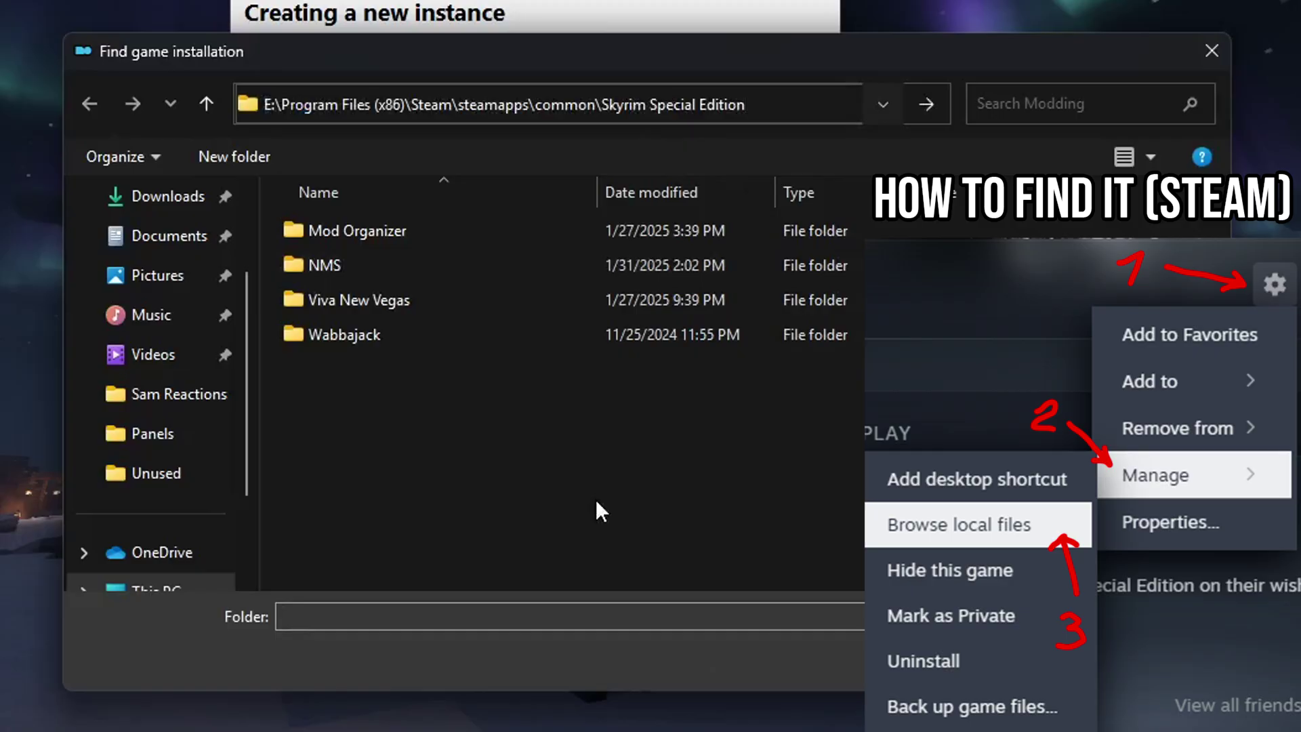
{"action": "key", "text": "Return"}
{"action": "left_click", "coordinate": [1030, 661]}
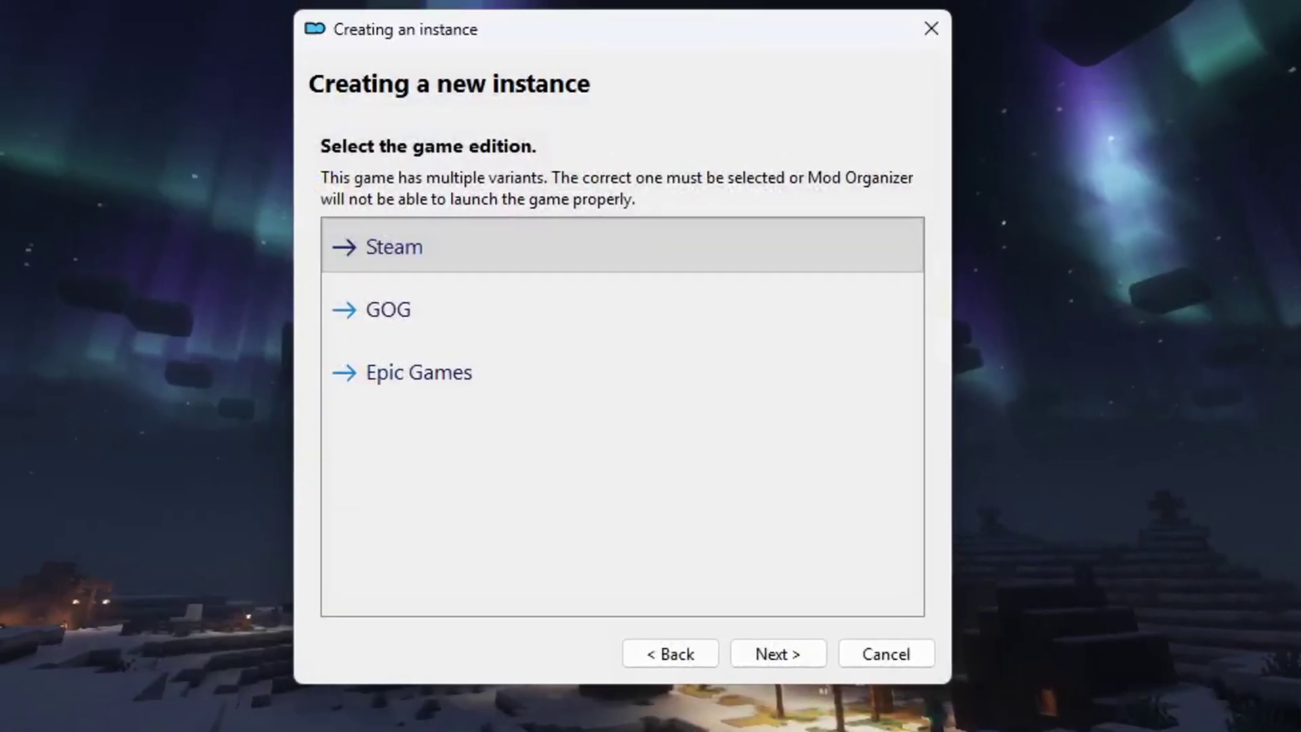
Choose the Steam edition of the game and accept the default profile settings for the new instance
{"action": "left_click", "coordinate": [555, 265]}
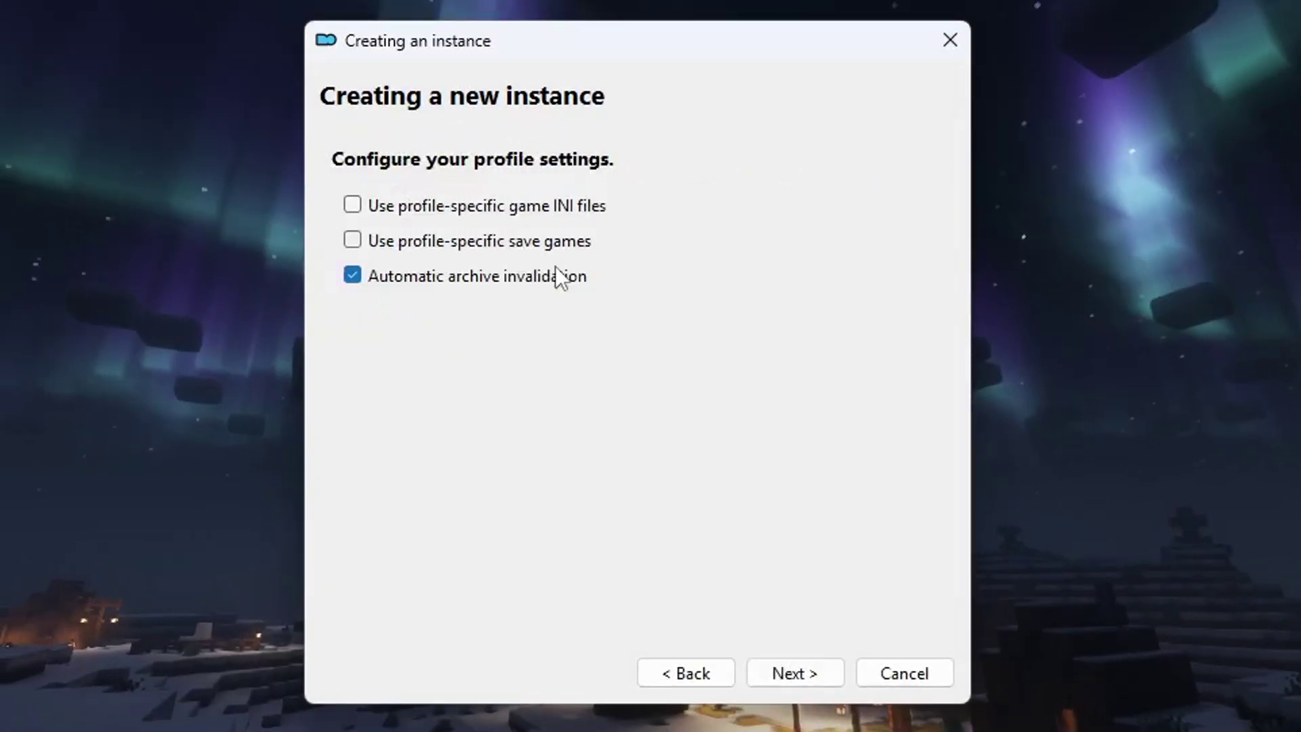
{"action": "left_click", "coordinate": [777, 671]}
{"action": "left_click", "coordinate": [781, 671]}
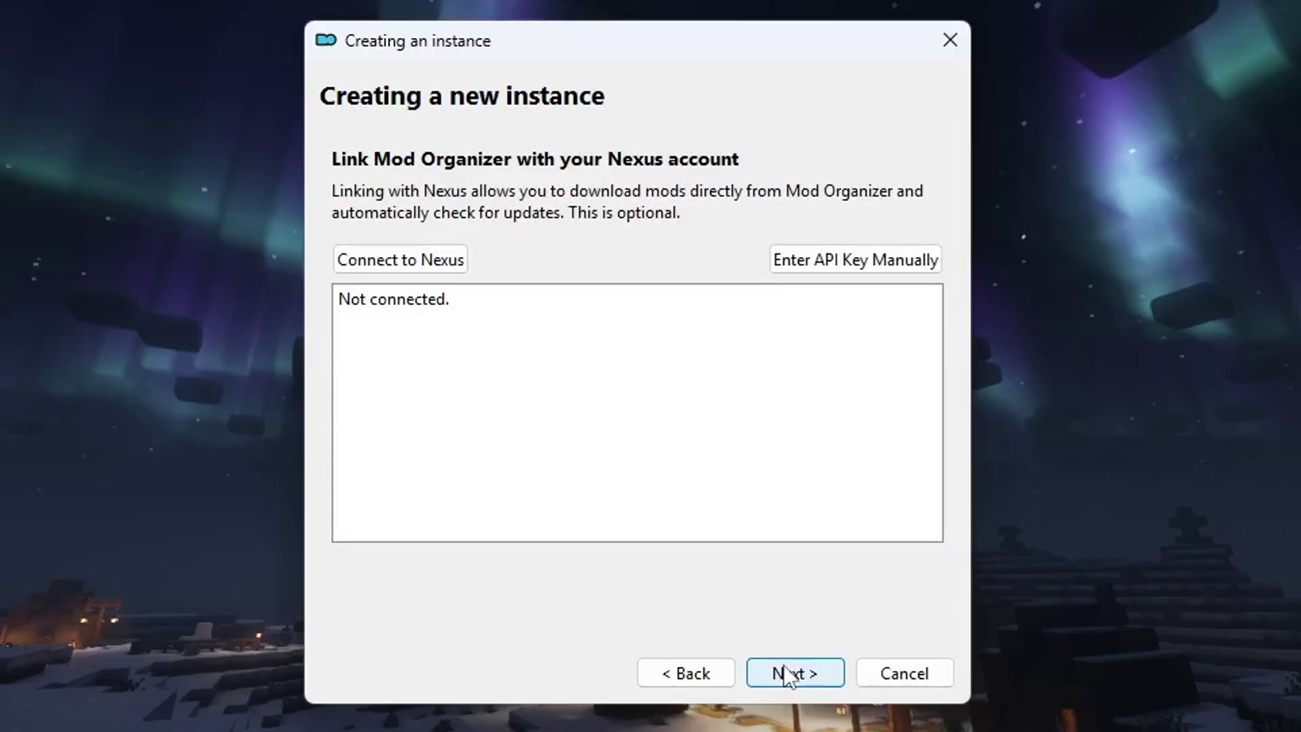
Link the new instance to the Nexus account and authorise Mod Organizer 2 in the browser
{"action": "left_click", "coordinate": [418, 266]}
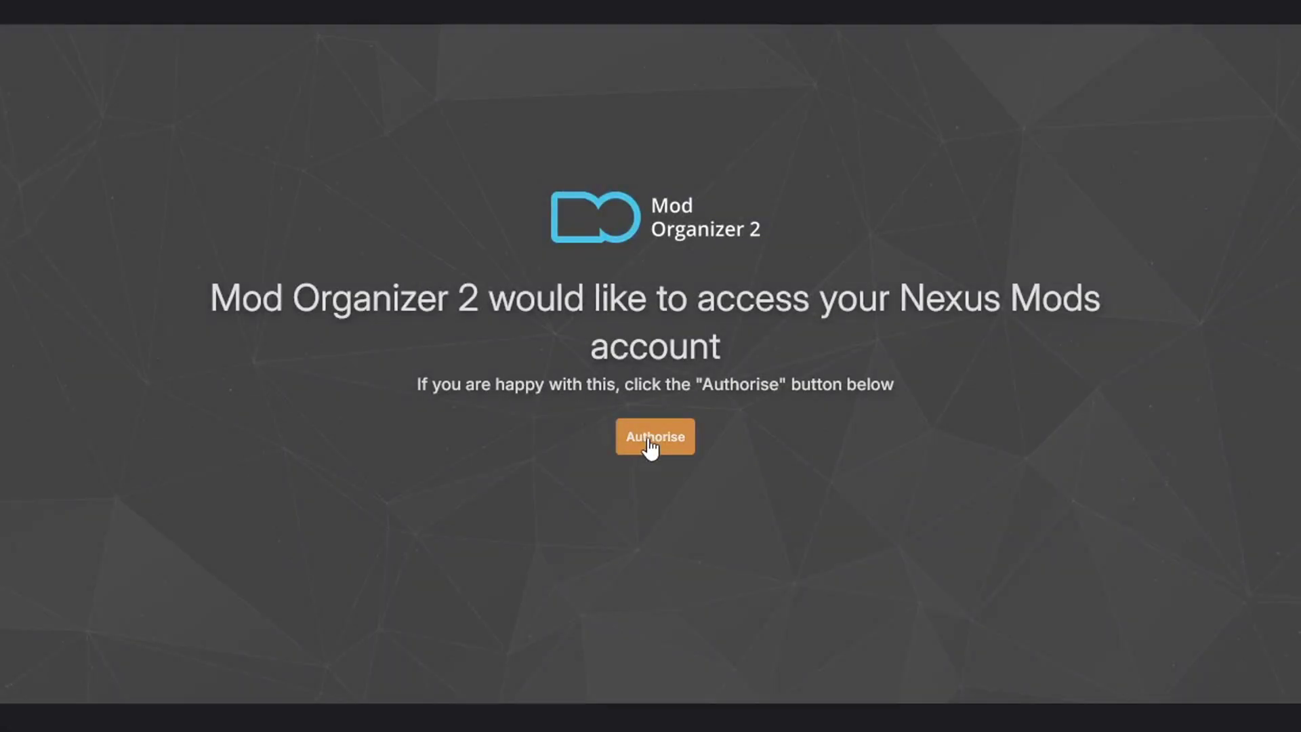
{"action": "left_click", "coordinate": [648, 438]}
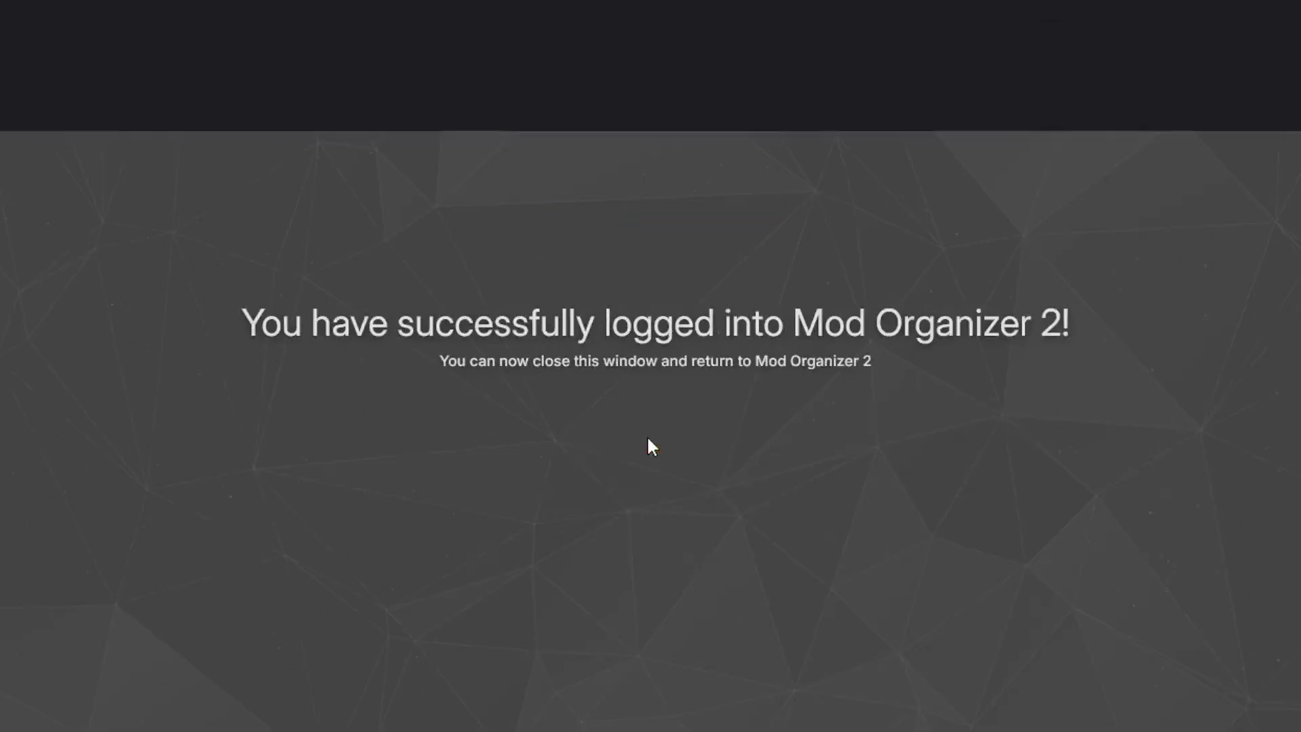
{"action": "left_click_drag", "start_coordinate": [244, 308], "coordinate": [1078, 334]}
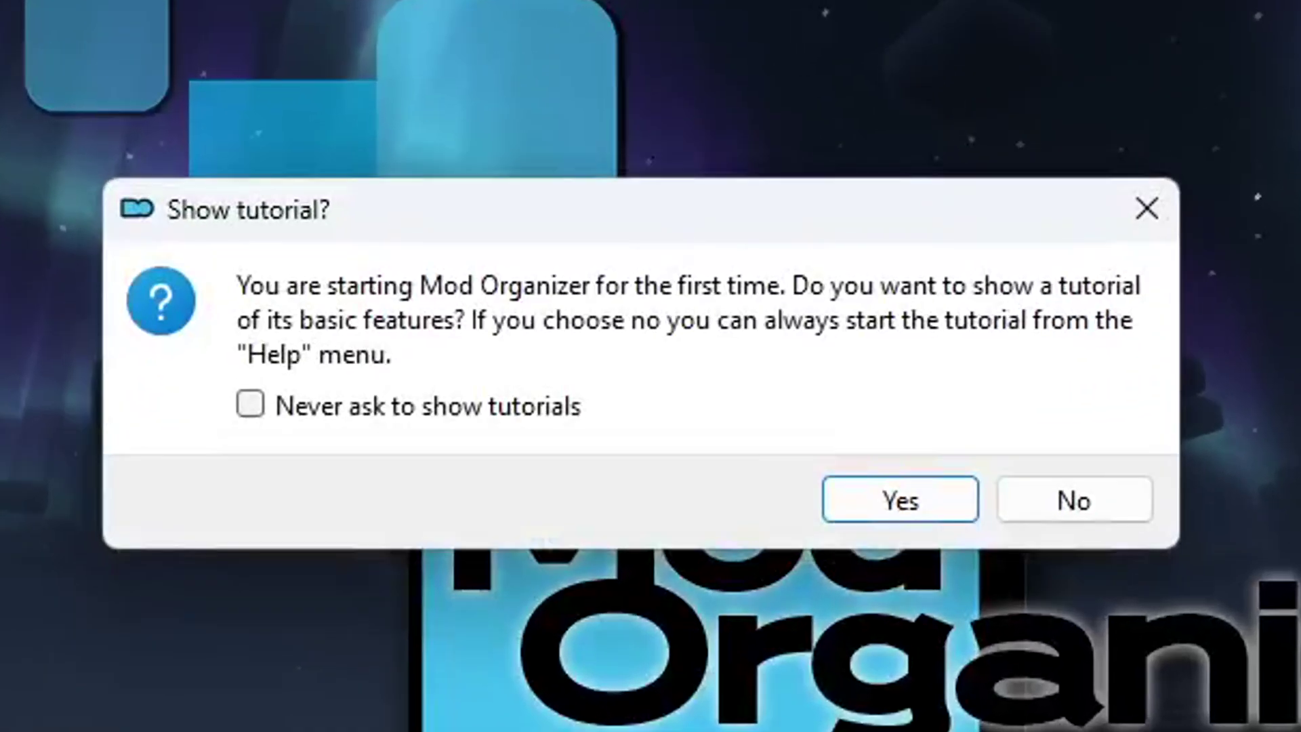
Answer the first-start prompts: never show tutorials, do nothing for category setup, and associate Mod Organizer with nxm links
{"action": "left_click", "coordinate": [525, 402]}
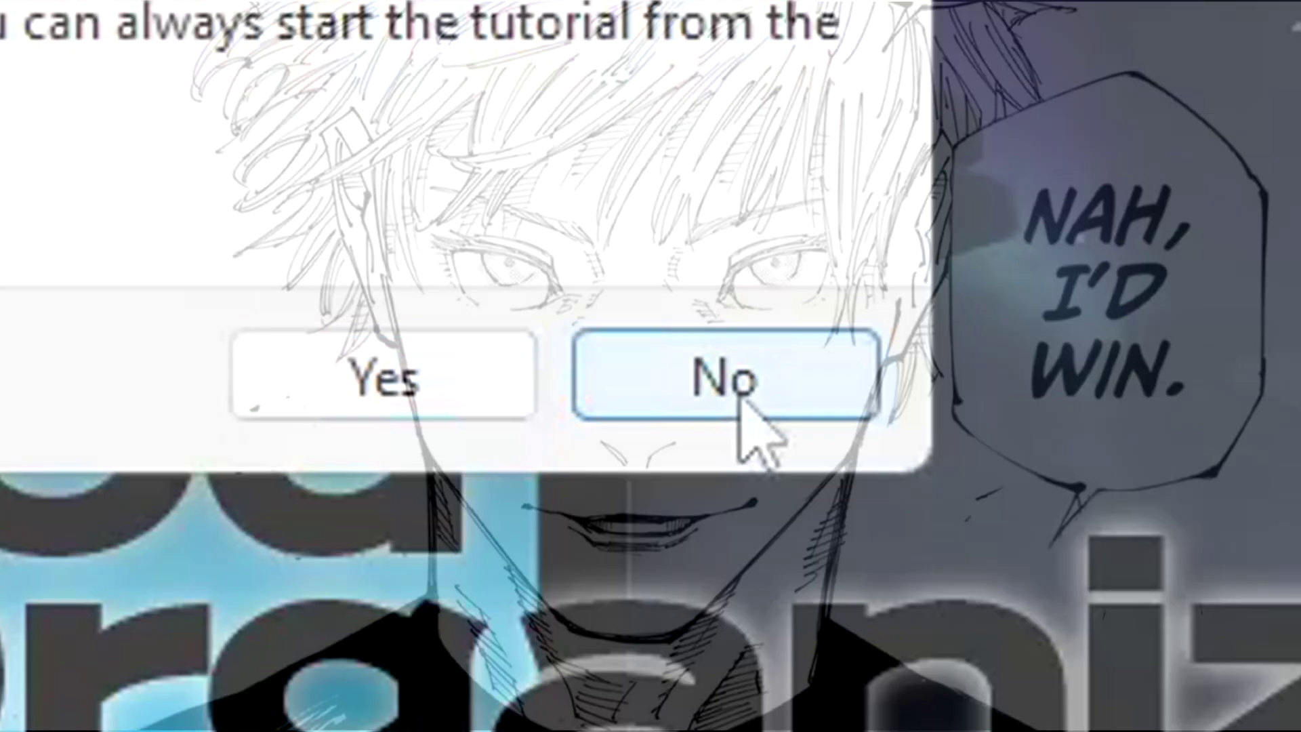
{"action": "left_click", "coordinate": [742, 401]}
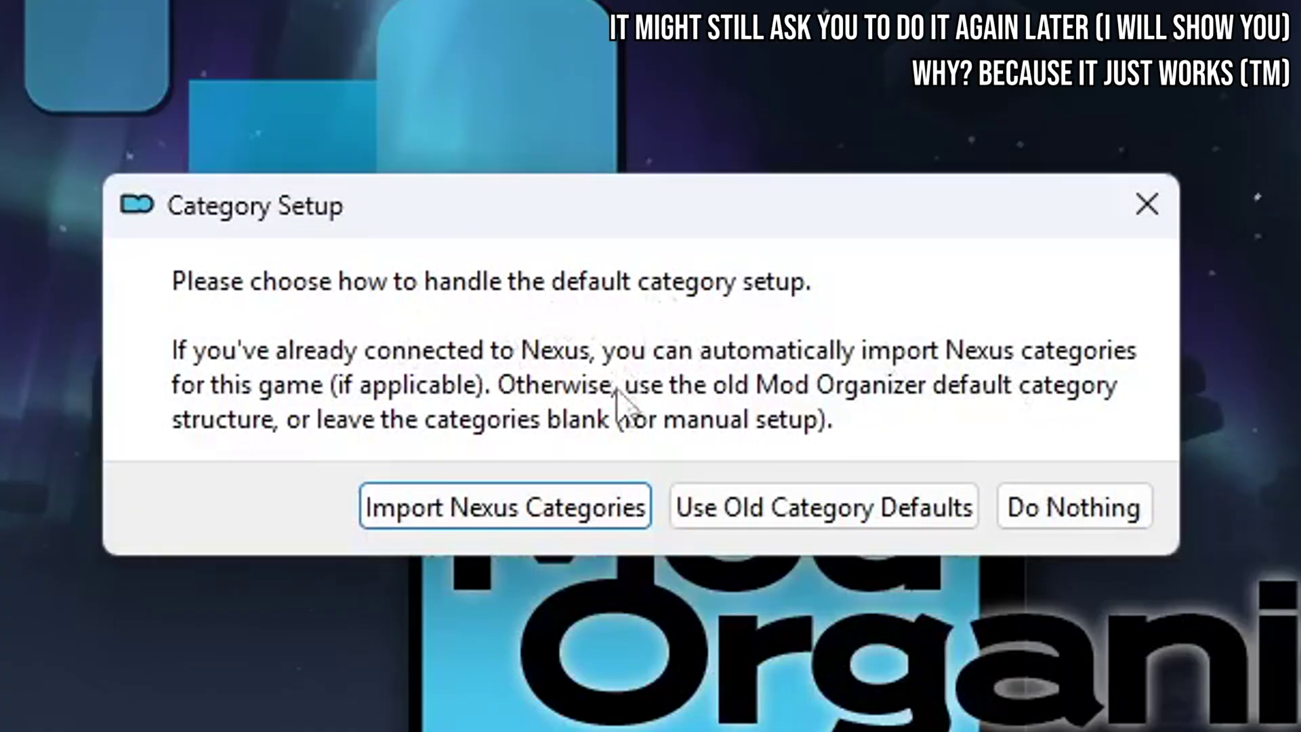
{"action": "left_click", "coordinate": [1071, 510]}
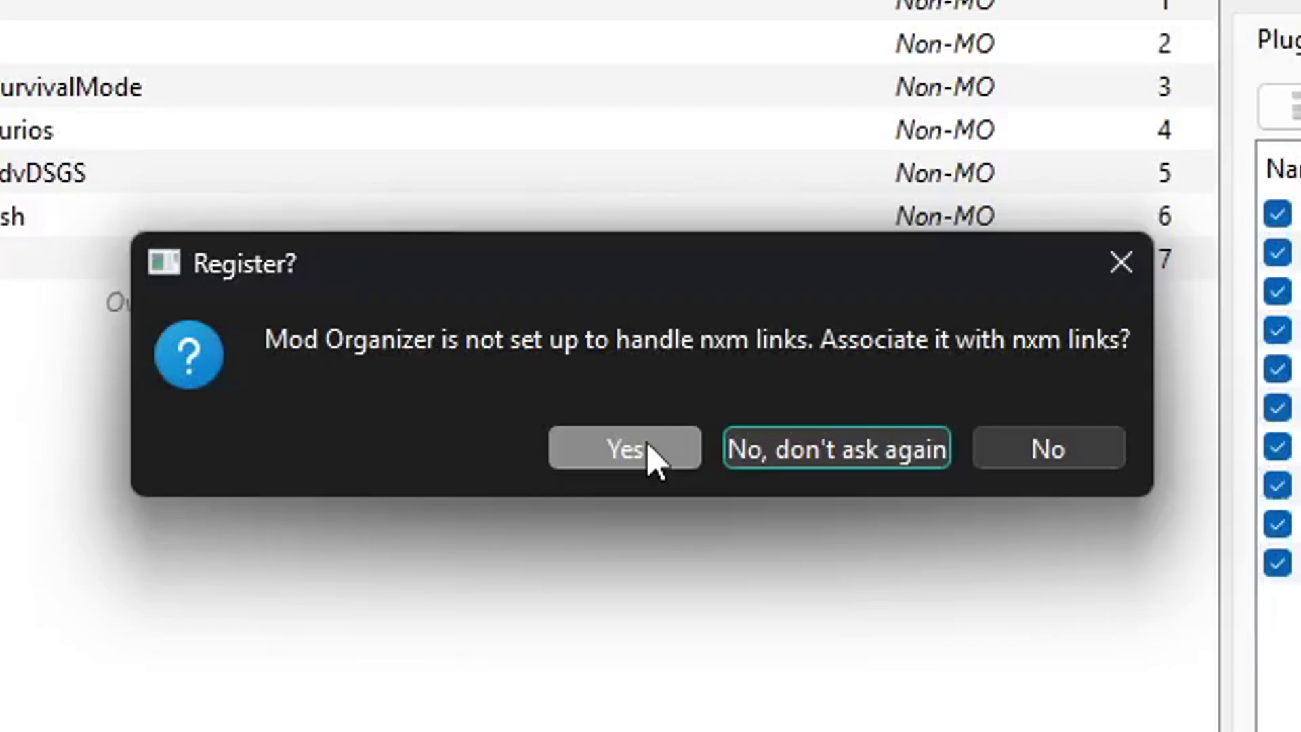
{"action": "left_click", "coordinate": [652, 454]}
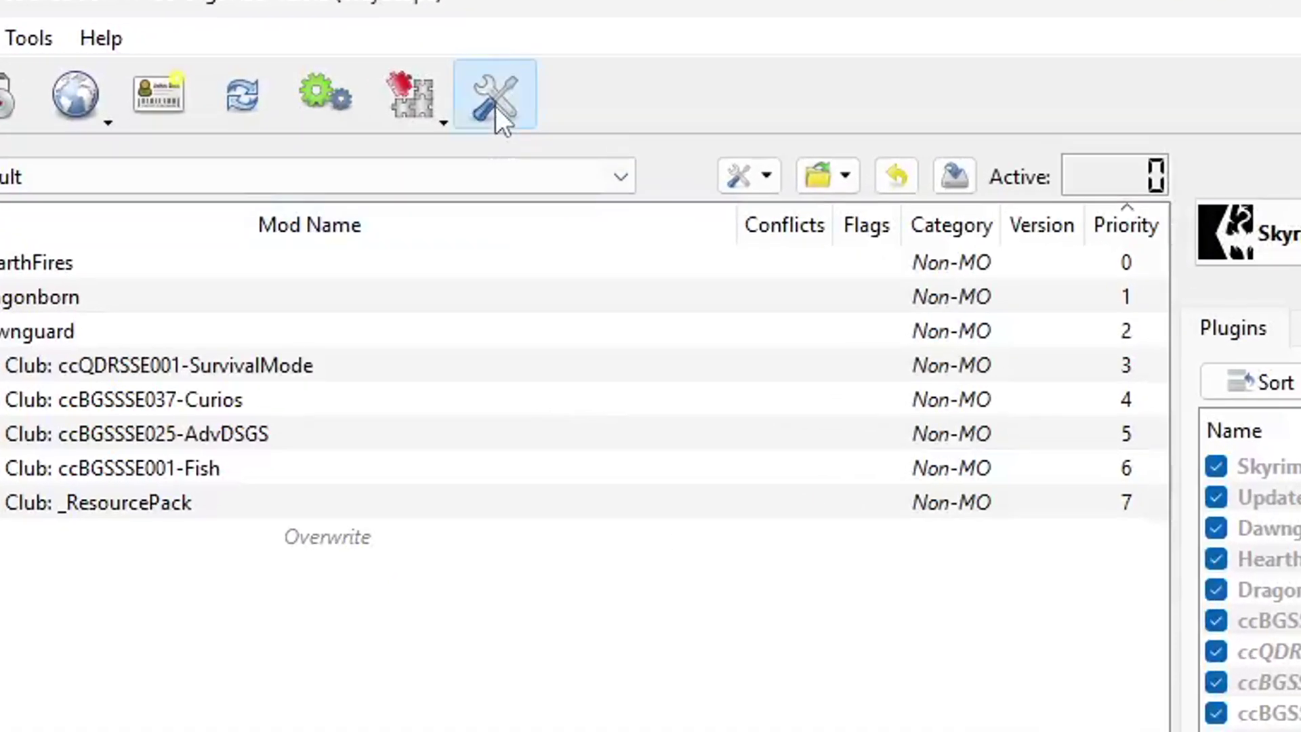
Change Mod Organizer's theme style to Paper Dark in the settings and apply it
{"action": "left_click", "coordinate": [401, 77]}
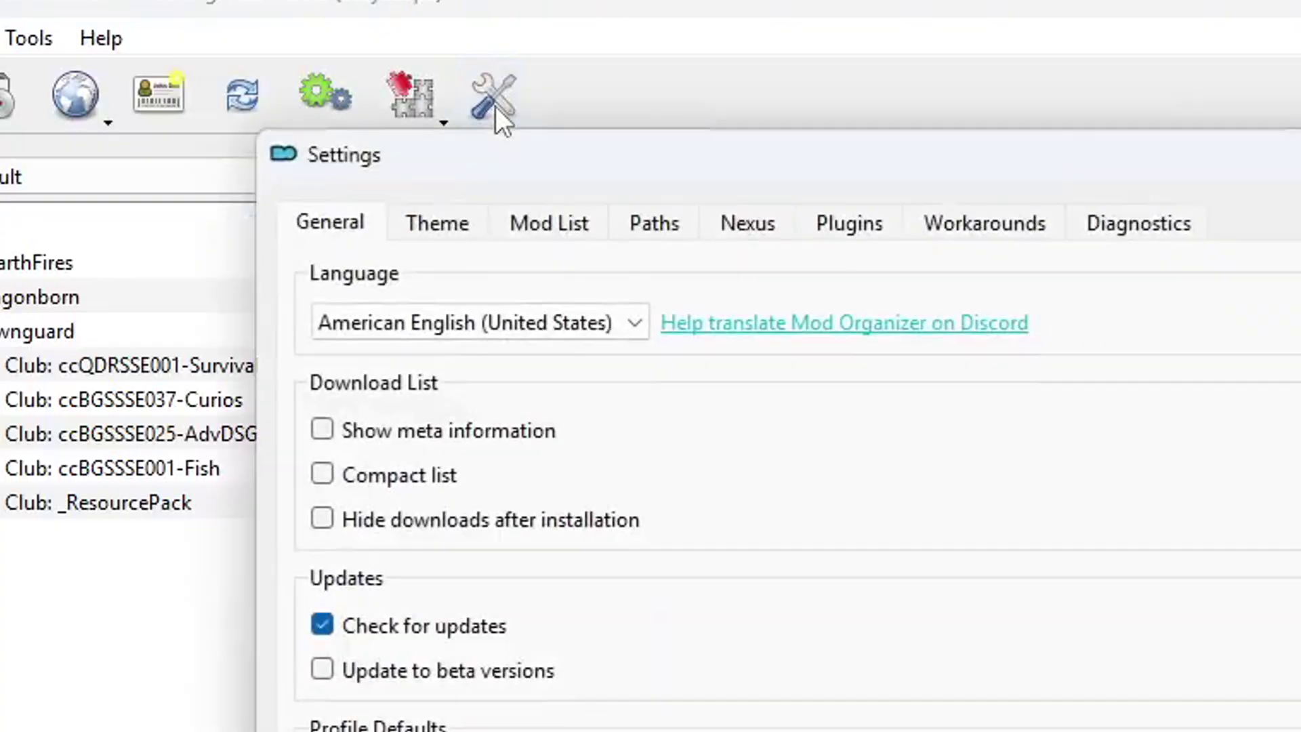
{"action": "left_click", "coordinate": [453, 227]}
{"action": "left_click", "coordinate": [452, 324]}
{"action": "scroll", "coordinate": [487, 435], "scroll_direction": "down", "scroll_amount": 1}
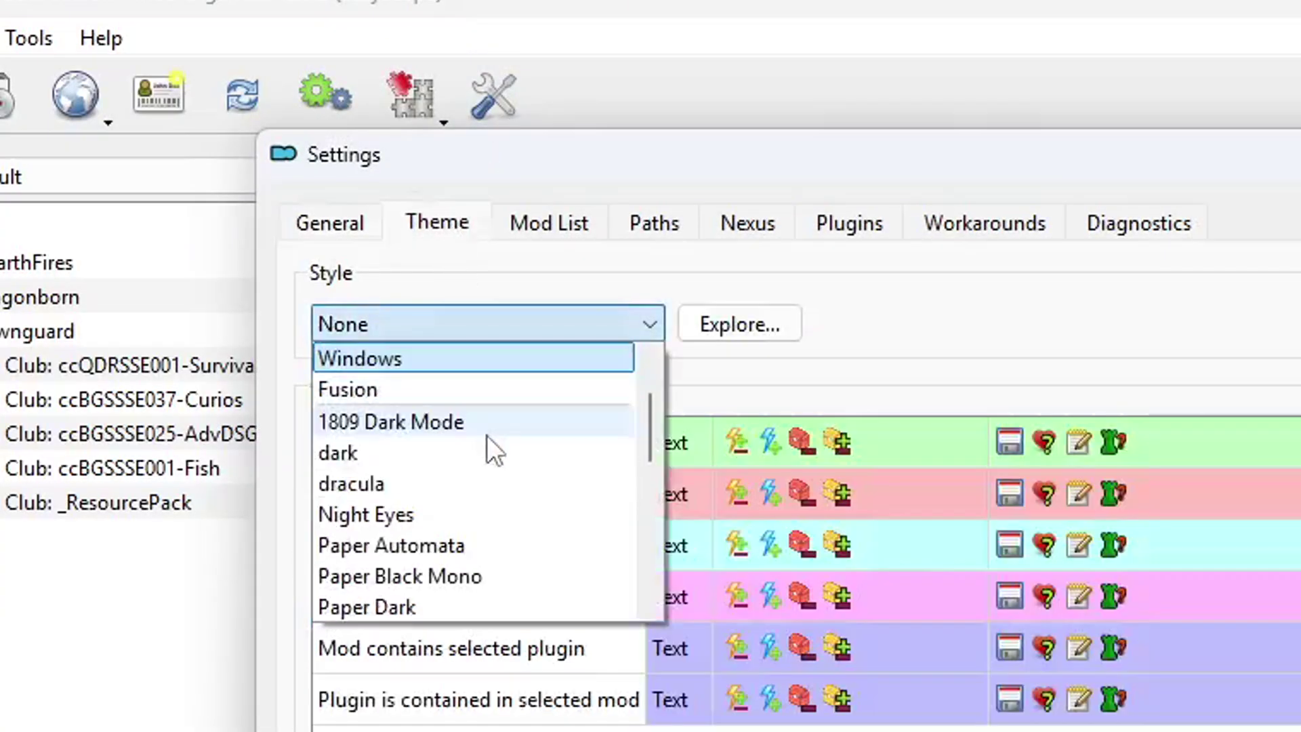
{"action": "left_click", "coordinate": [434, 608]}
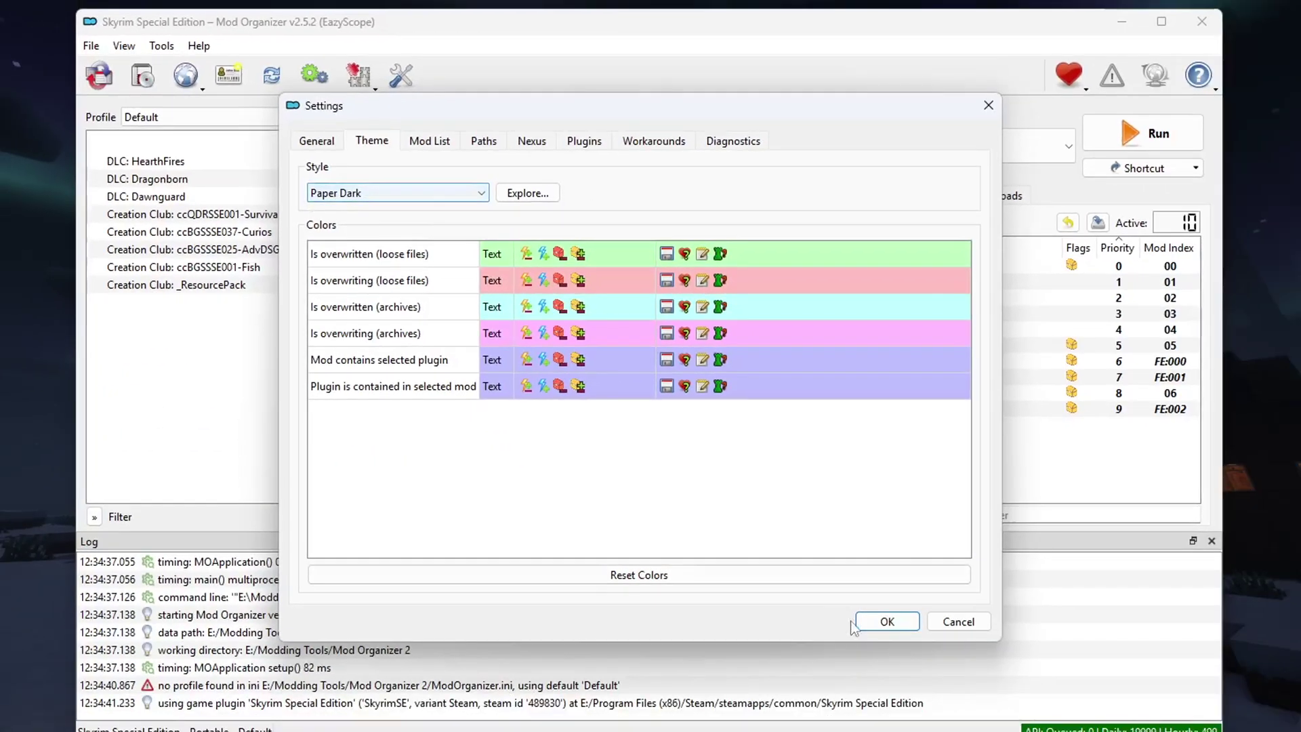
{"action": "left_click", "coordinate": [879, 623]}
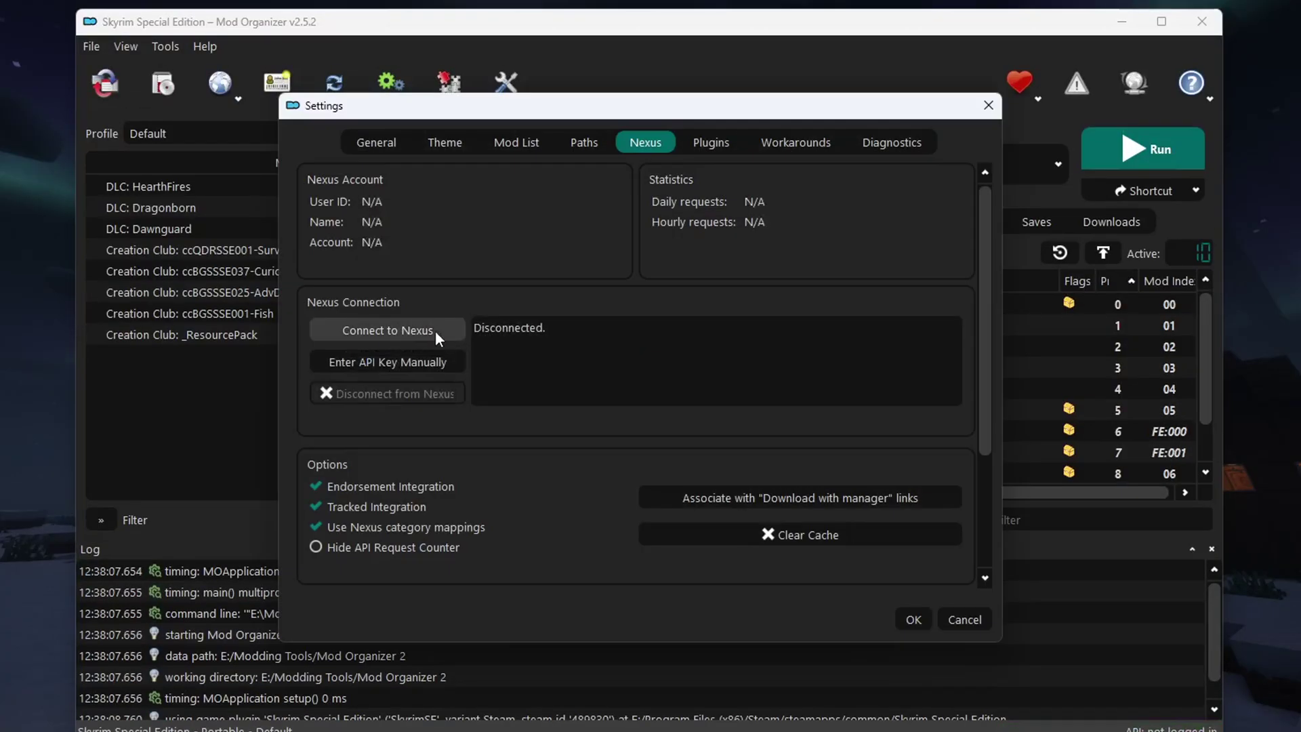
Reconnect Mod Organizer to Nexus from its settings and authorise access to the account
{"action": "left_click", "coordinate": [389, 332]}
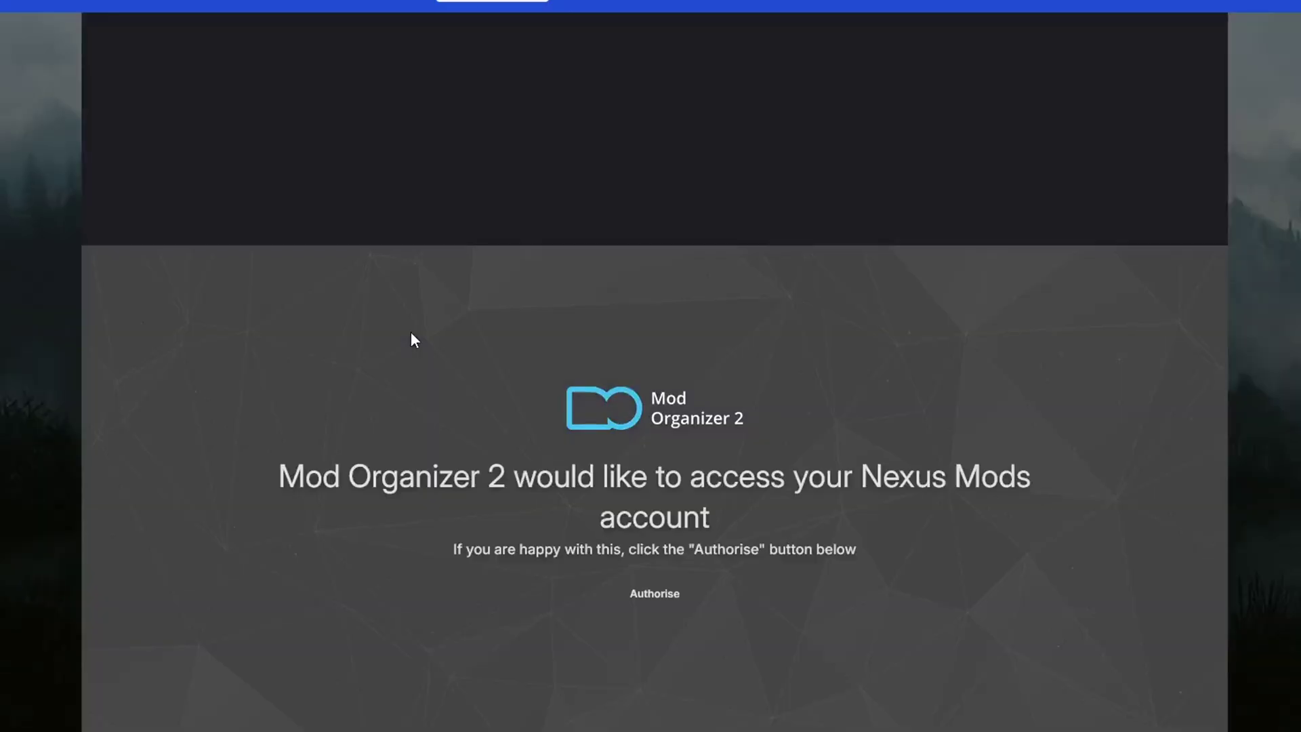
{"action": "left_click", "coordinate": [655, 504]}
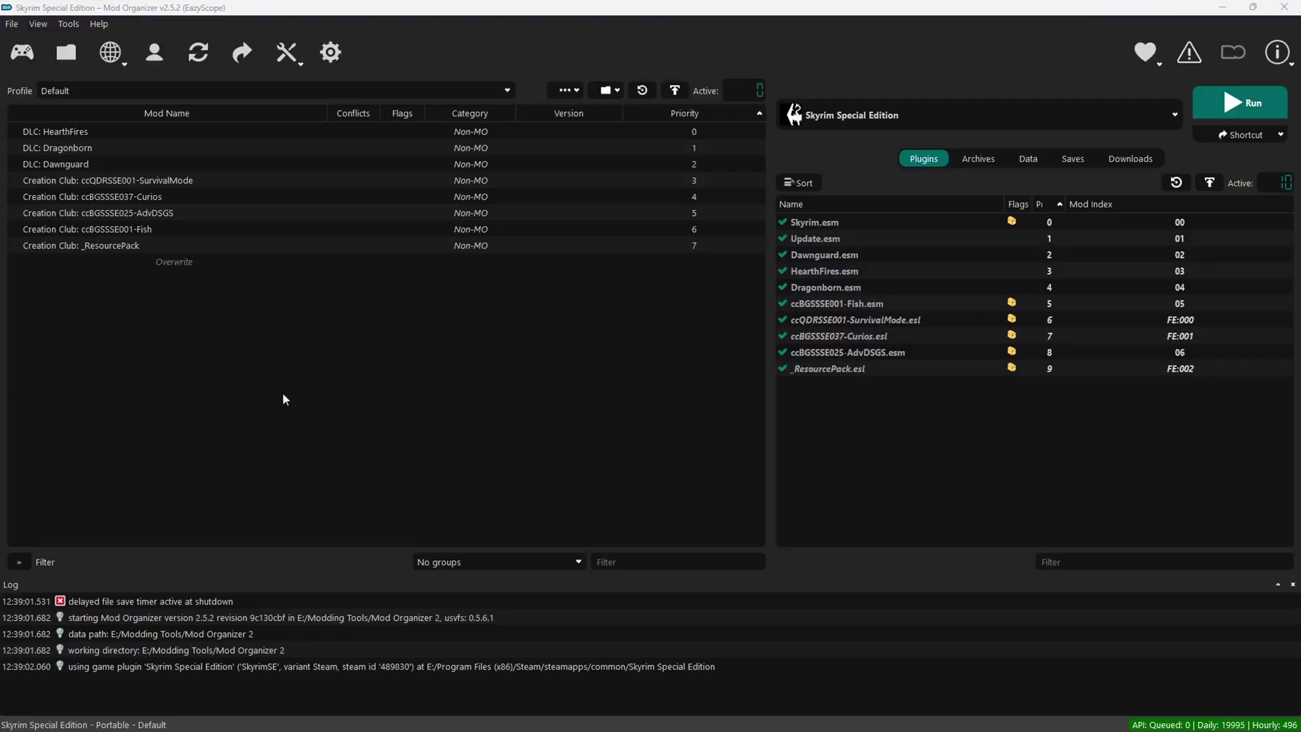
Visit Skyrim Special Edition on Nexus and check the requirements listed for the Jesus in Skyrim mod, including their optional notes
{"action": "left_click", "coordinate": [114, 52]}
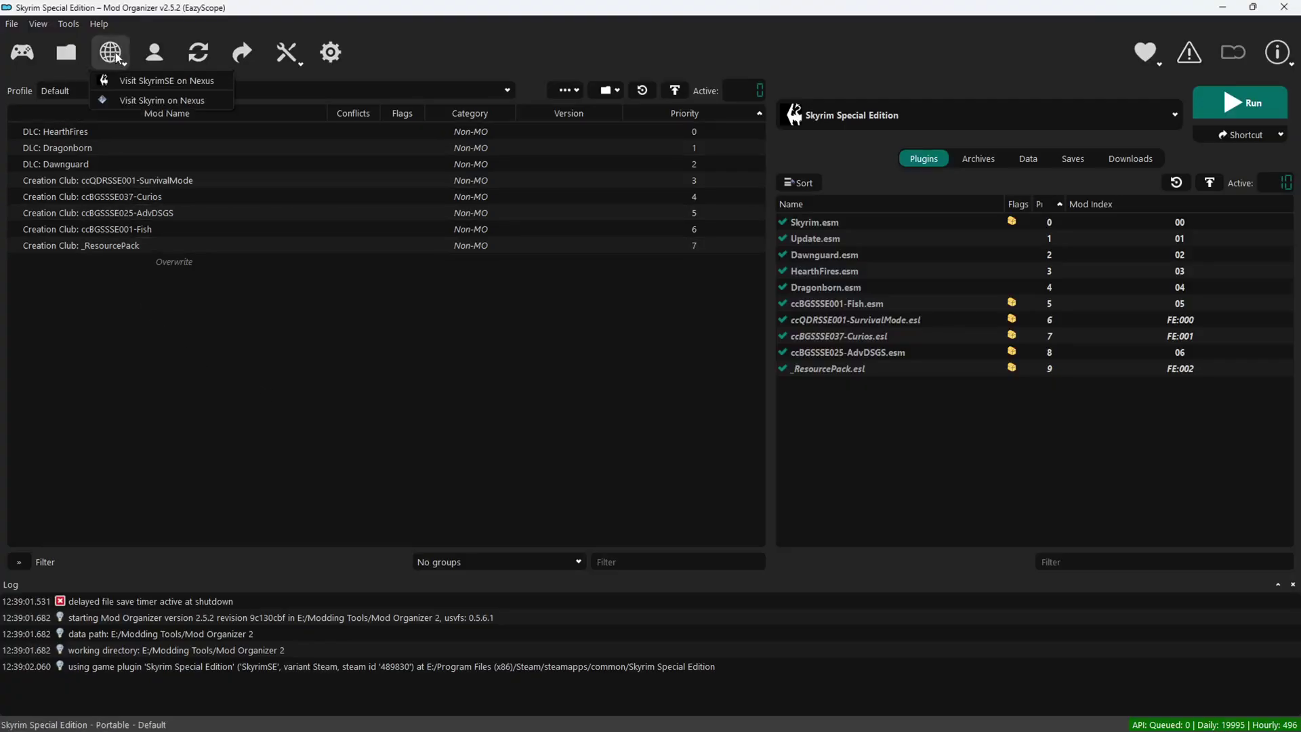
{"action": "left_click", "coordinate": [150, 81]}
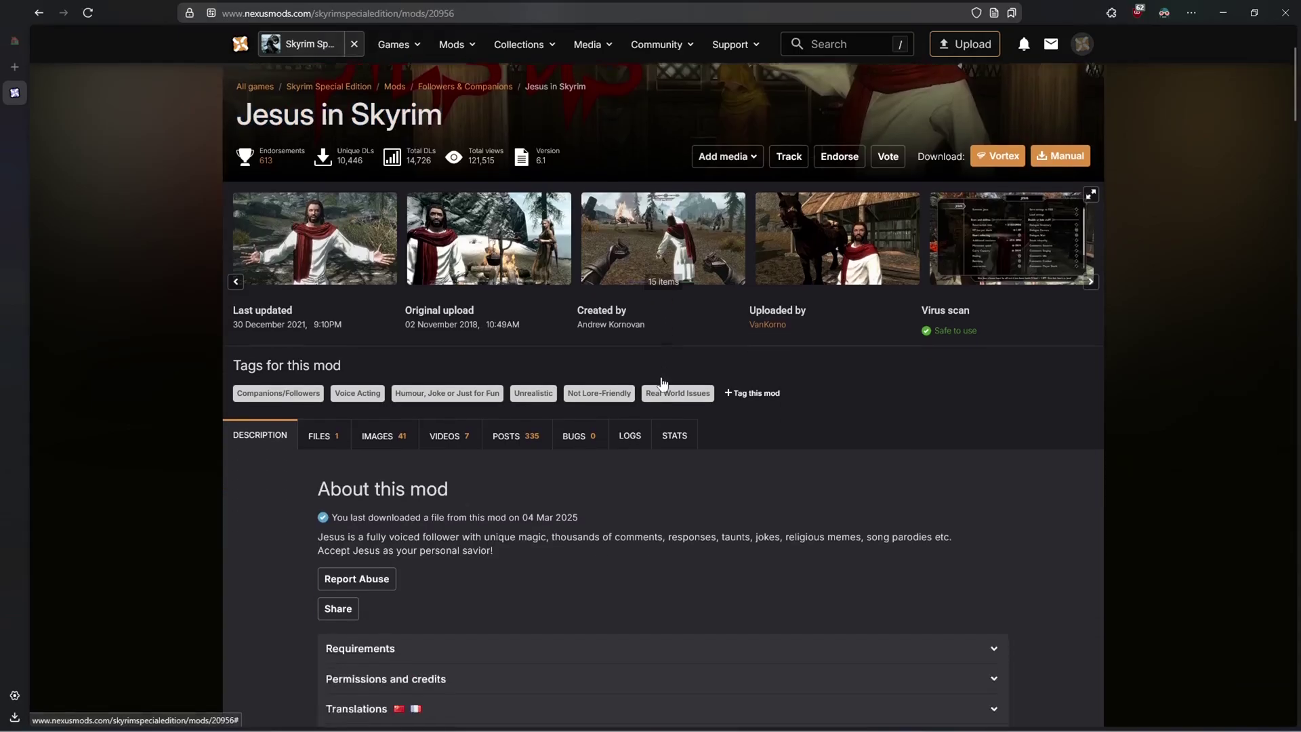
{"action": "scroll", "coordinate": [668, 372], "scroll_direction": "down", "scroll_amount": 5}
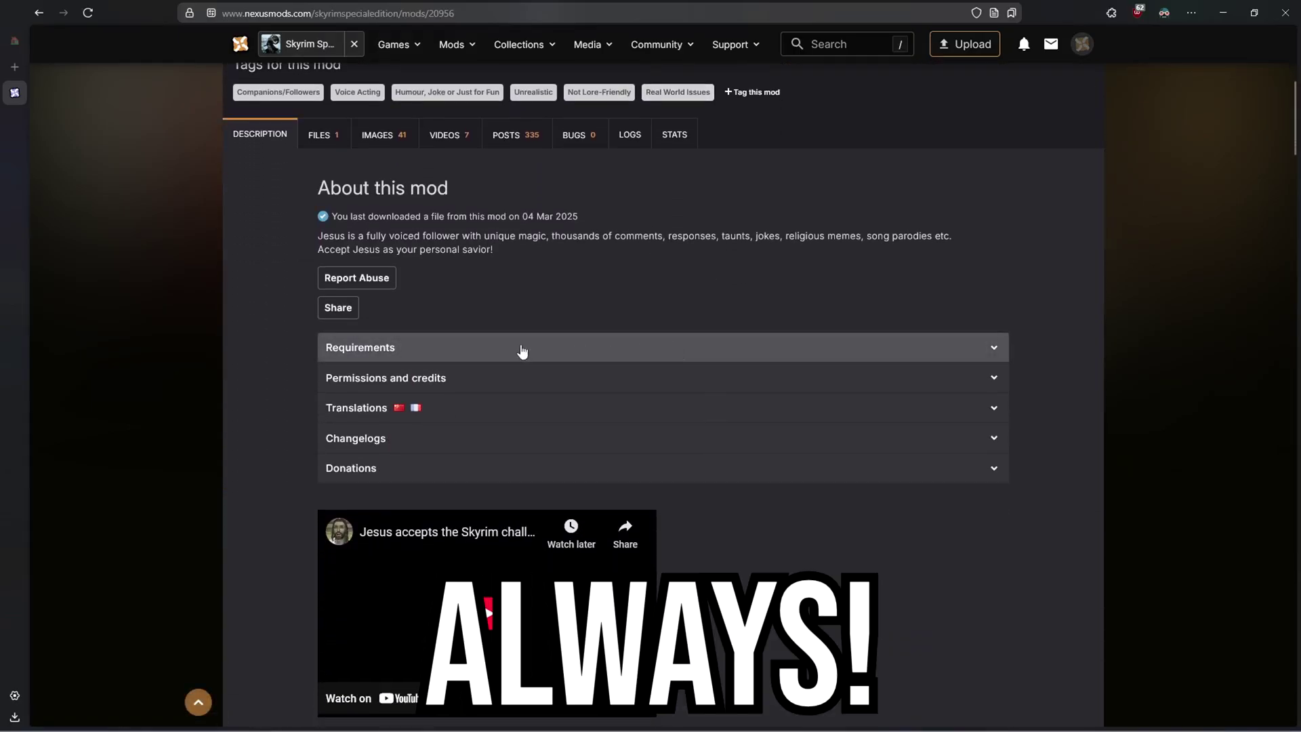
{"action": "left_click", "coordinate": [522, 350]}
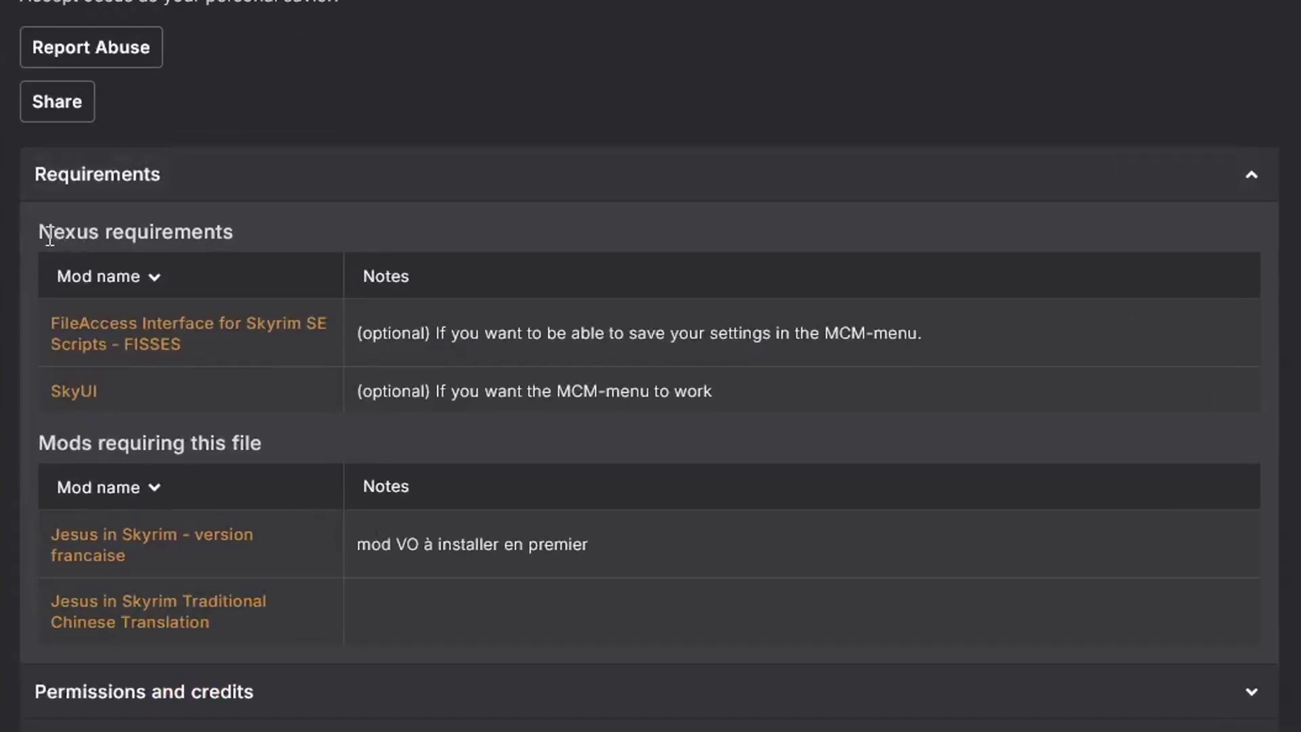
{"action": "left_click_drag", "start_coordinate": [328, 380], "coordinate": [434, 383]}
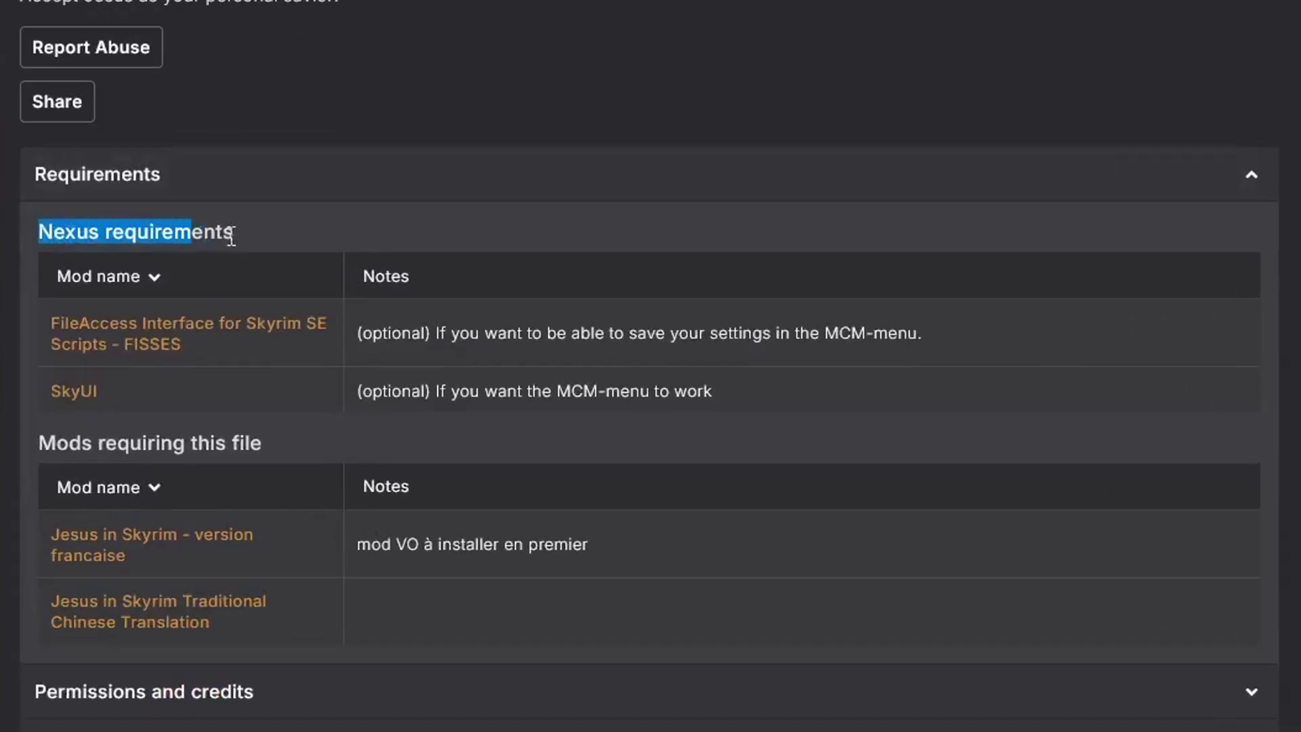
{"action": "left_click_drag", "start_coordinate": [231, 235], "coordinate": [346, 238]}
{"action": "left_click_drag", "start_coordinate": [353, 339], "coordinate": [432, 332]}
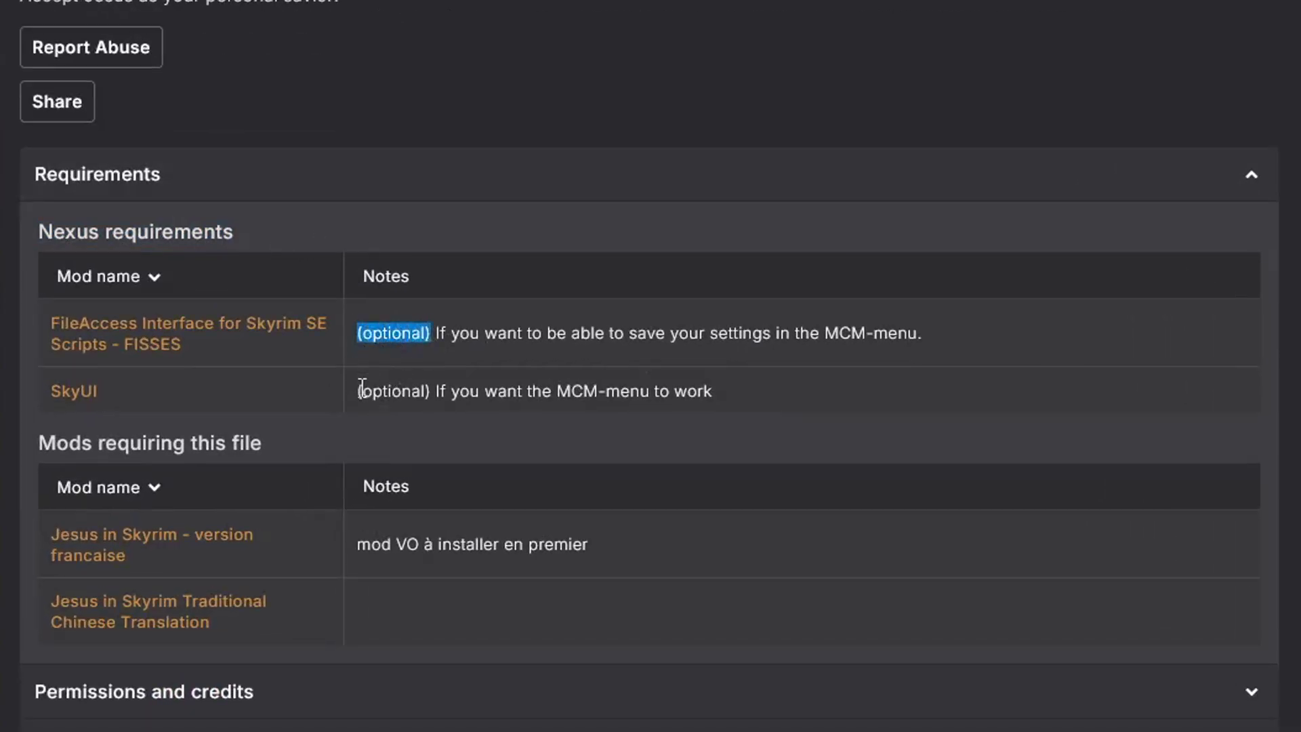
{"action": "left_click_drag", "start_coordinate": [363, 387], "coordinate": [430, 391]}
{"action": "left_click", "coordinate": [938, 355]}
Read through the Jesus in Skyrim description, from the five reasons to the uninstall instructions
{"action": "scroll", "coordinate": [772, 356], "scroll_direction": "down", "scroll_amount": 5}
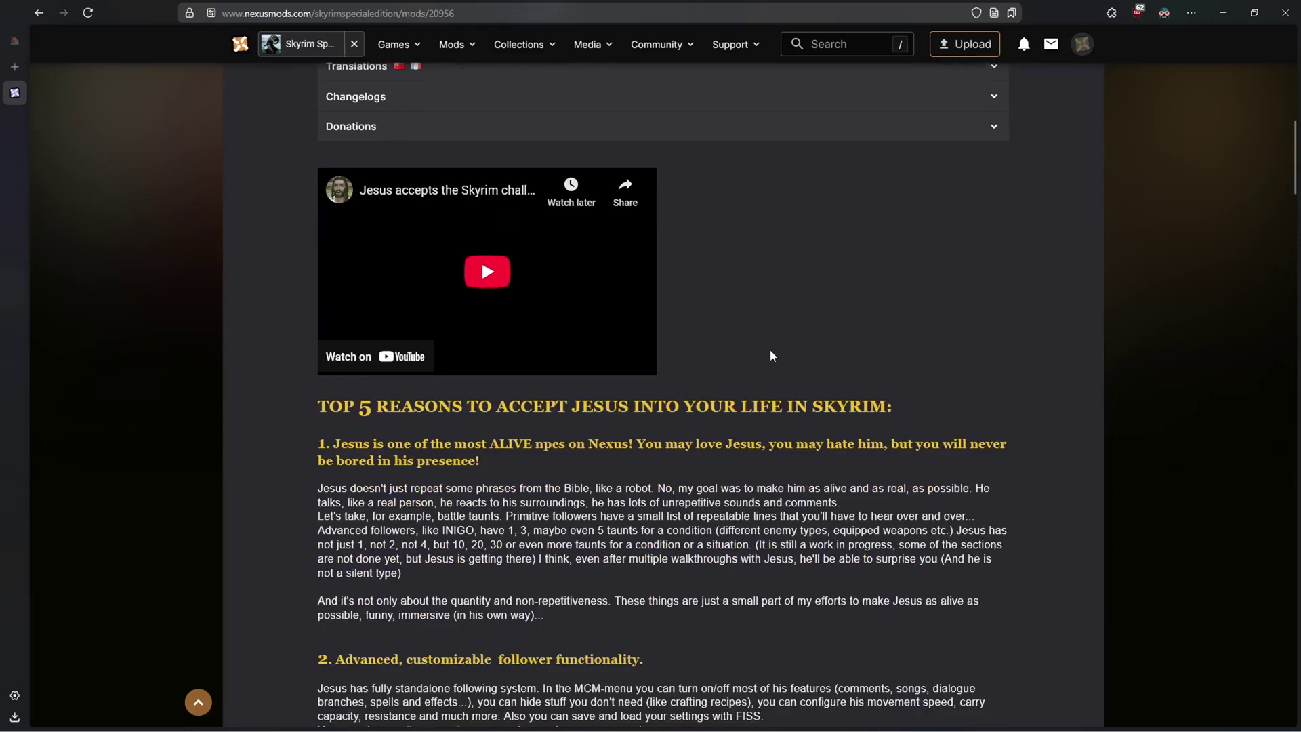
{"action": "scroll", "coordinate": [771, 355], "scroll_direction": "down", "scroll_amount": 15}
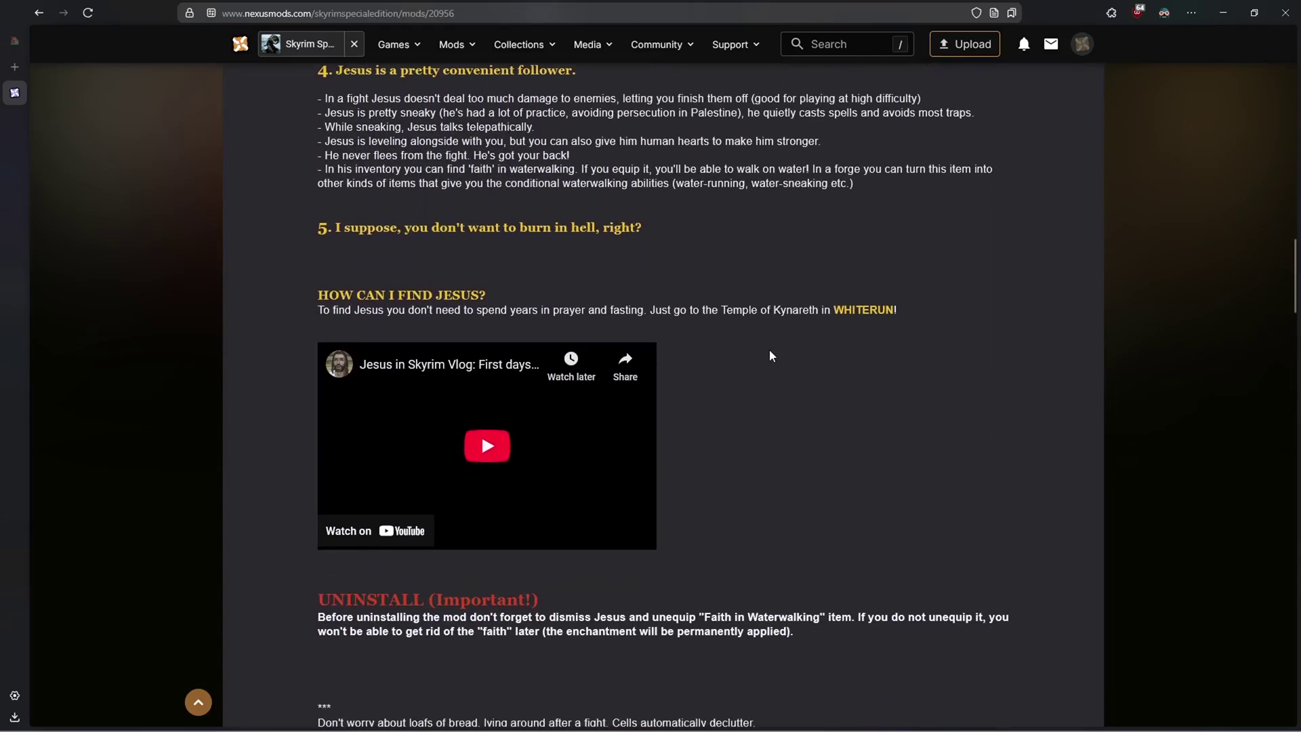
{"action": "left_click_drag", "start_coordinate": [643, 229], "coordinate": [333, 231]}
{"action": "left_click", "coordinate": [334, 231]}
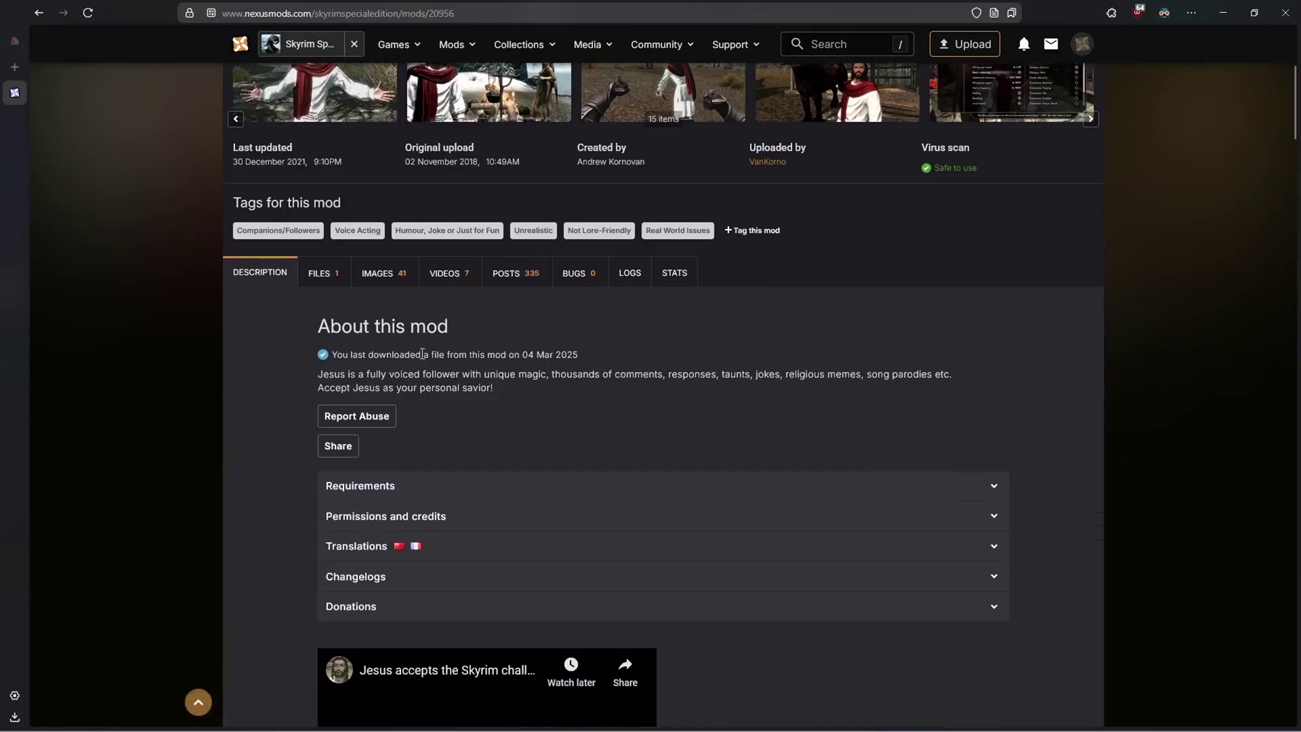
Download the Jesus v6.1 main file from the mod's files using the mod manager download option
{"action": "left_click", "coordinate": [324, 274]}
{"action": "scroll", "coordinate": [559, 310], "scroll_direction": "down", "scroll_amount": 1}
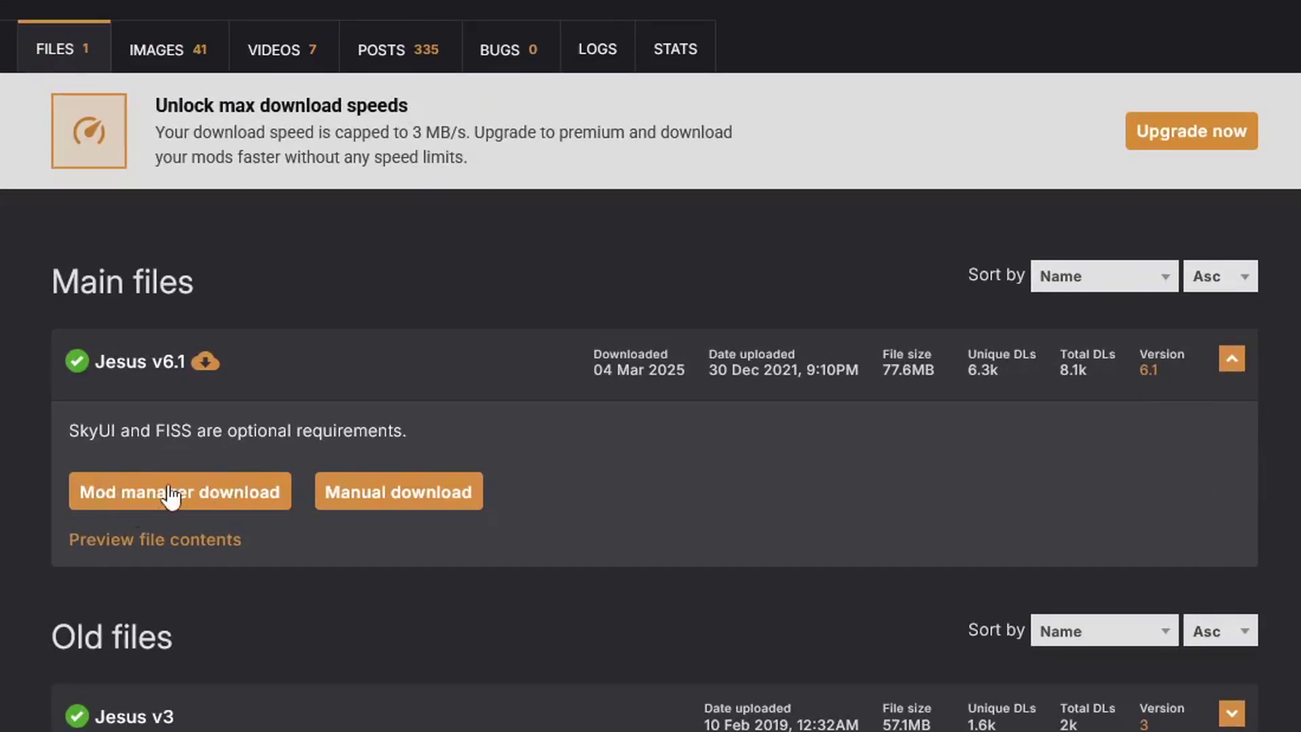
{"action": "left_click", "coordinate": [169, 494]}
{"action": "left_click", "coordinate": [700, 619]}
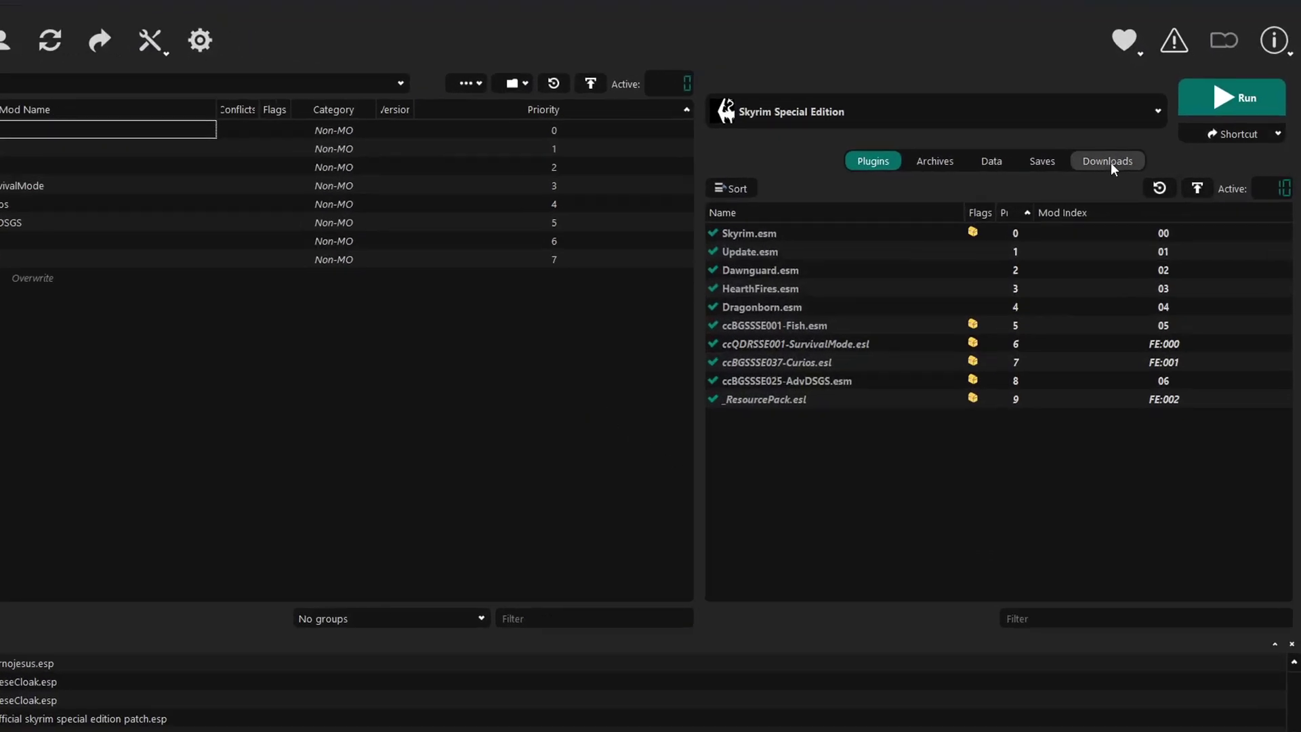
Try to install the downloaded Jesus v6.1 archive from Mod Organizer's downloads list and from the Windows Downloads folder into the mod list
{"action": "left_click", "coordinate": [1110, 162]}
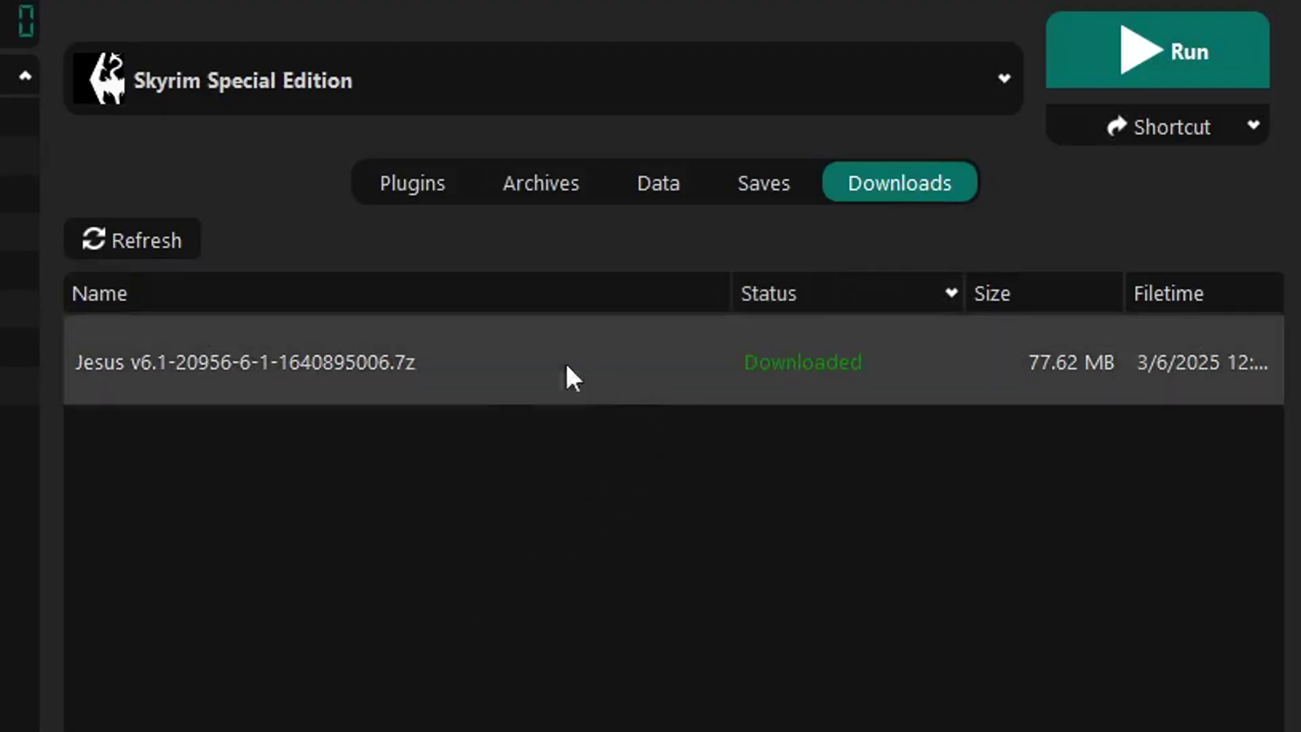
{"action": "double_click", "coordinate": [598, 360]}
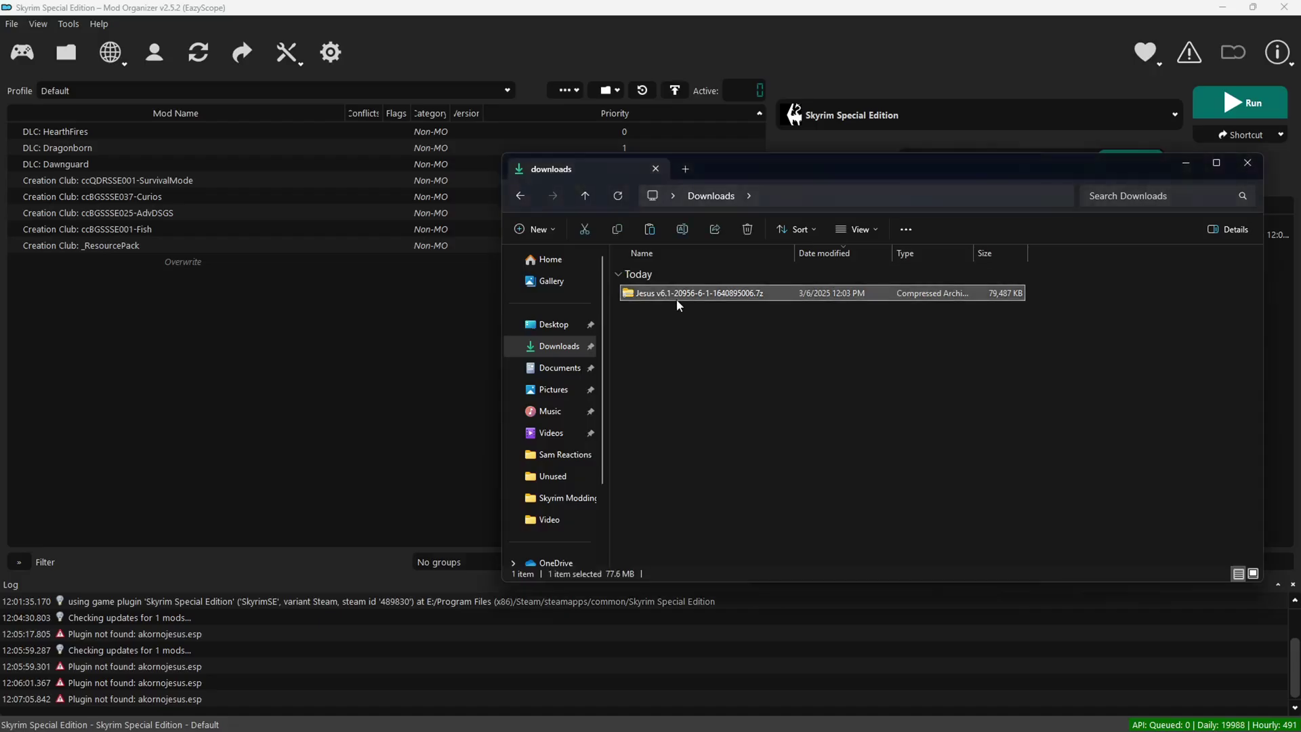
{"action": "left_click", "coordinate": [676, 299]}
{"action": "left_click_drag", "start_coordinate": [668, 296], "coordinate": [179, 255]}
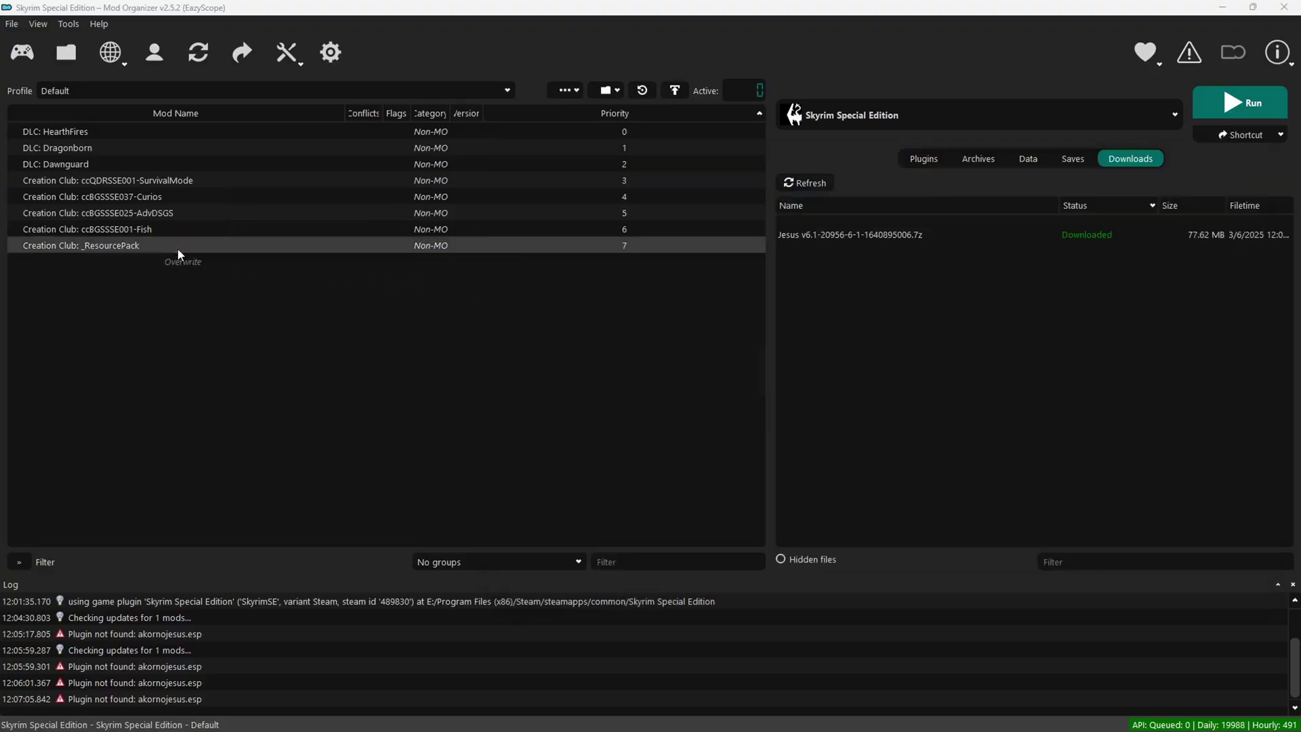
{"action": "key", "text": "Escape"}
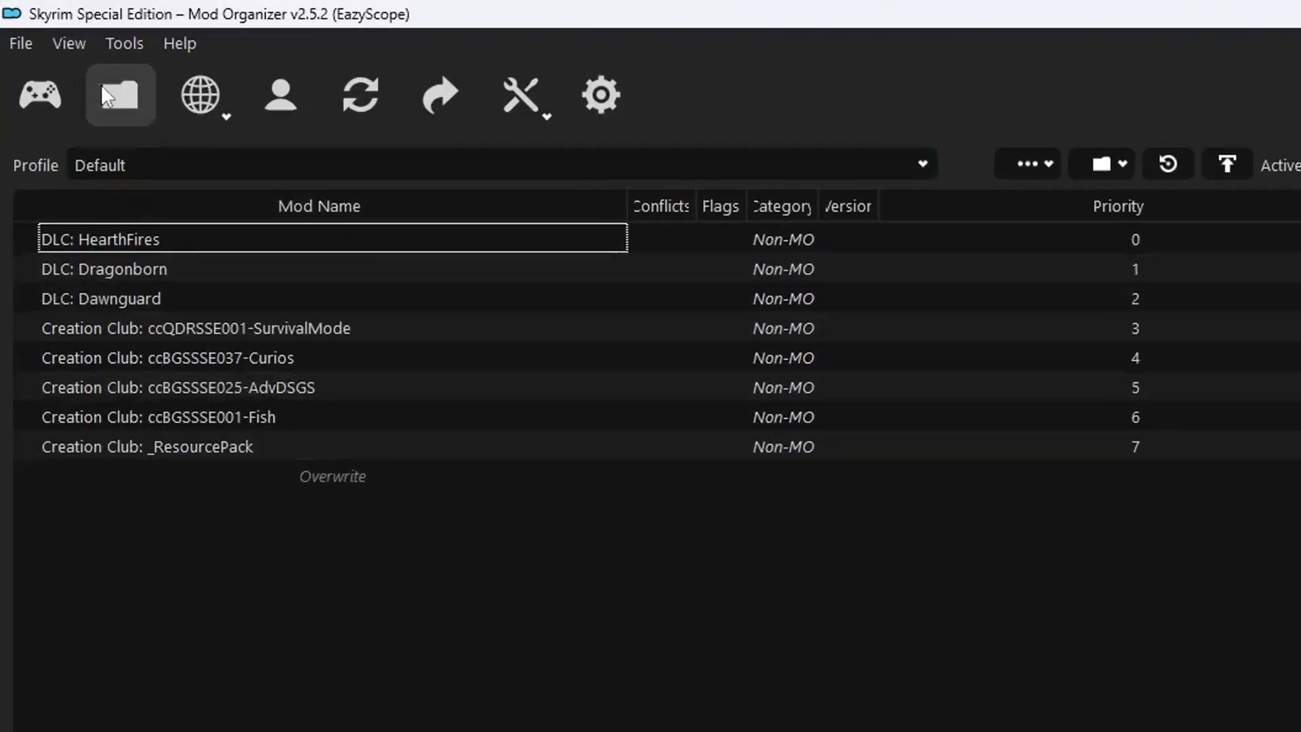
Start installing a mod from an archive, choosing Jesus v6.1-20956-6-1-1640895006.7z in the Downloads folder
{"action": "left_click", "coordinate": [170, 121]}
{"action": "left_click", "coordinate": [124, 369]}
{"action": "left_click", "coordinate": [399, 263]}
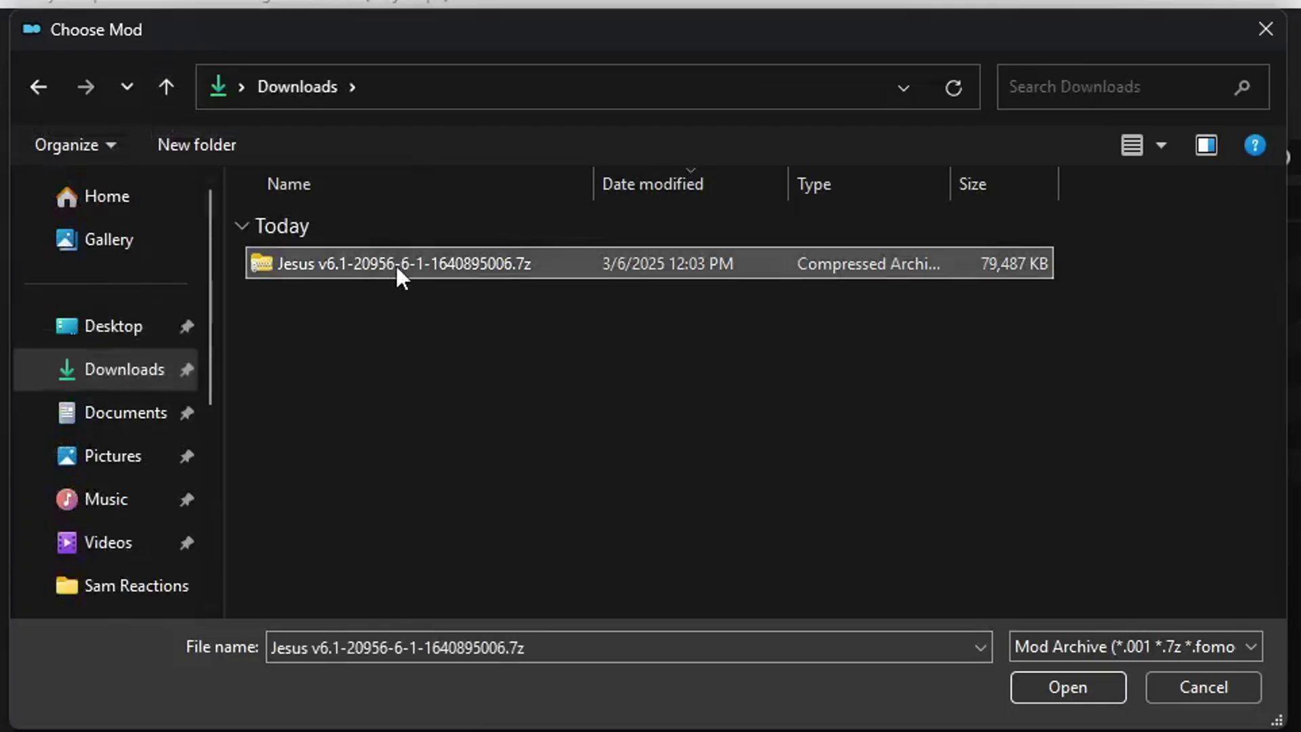
{"action": "left_click", "coordinate": [1047, 686]}
{"action": "key", "text": "Return"}
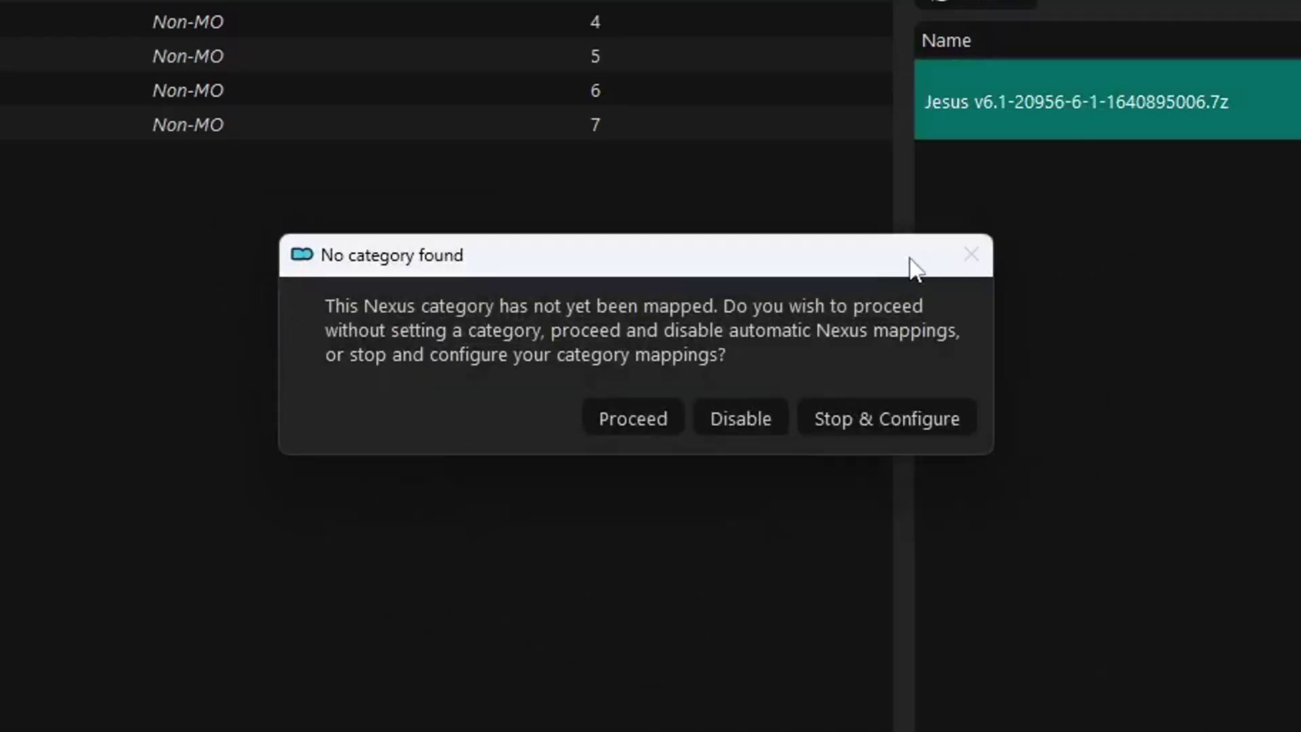
Stop the installation to configure categories, refresh them from Nexus, and import the Nexus categories into Mod Organizer
{"action": "left_click", "coordinate": [906, 426]}
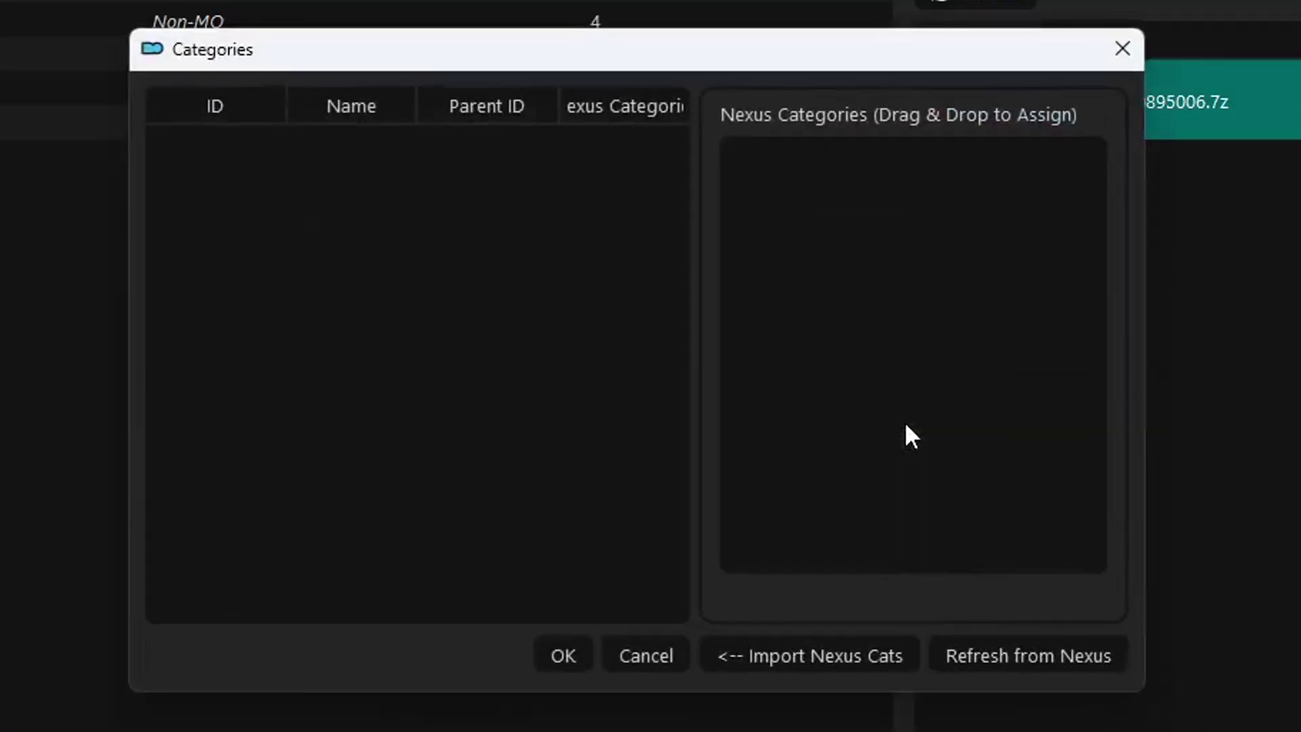
{"action": "left_click", "coordinate": [1051, 645]}
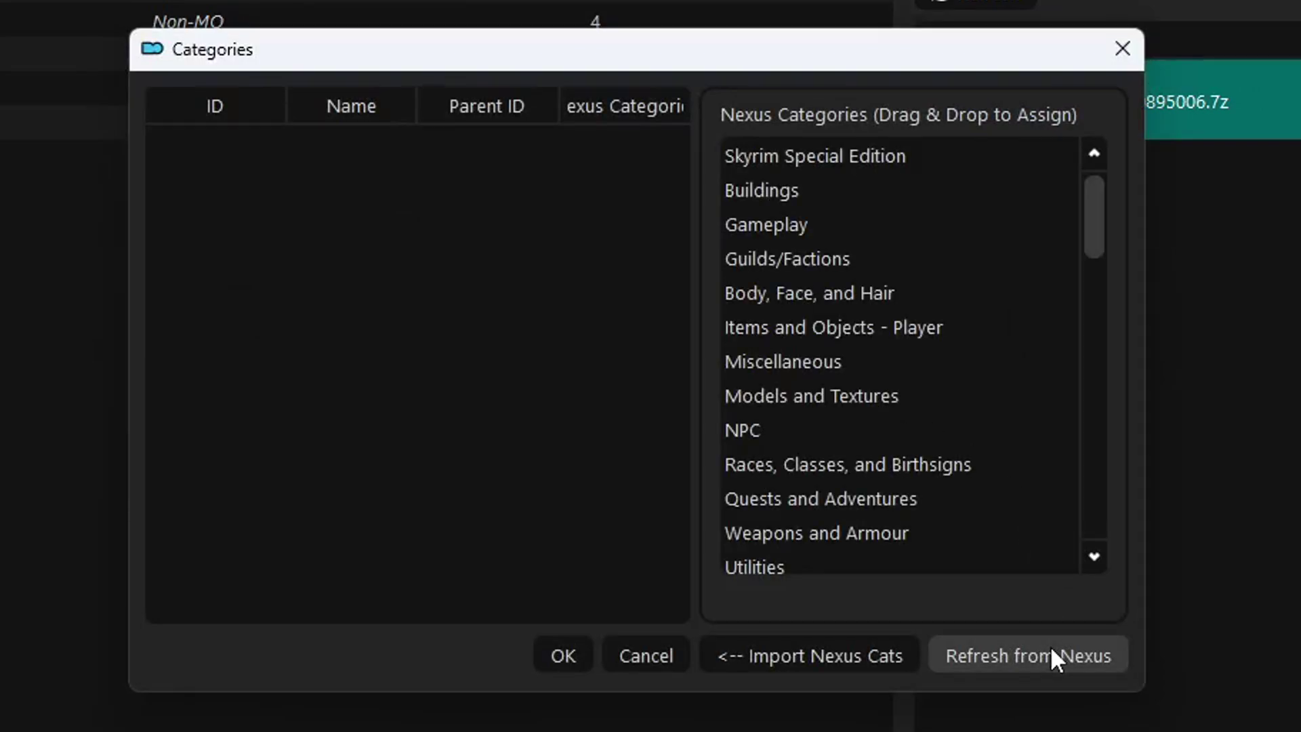
{"action": "left_click", "coordinate": [829, 655]}
{"action": "left_click", "coordinate": [755, 470]}
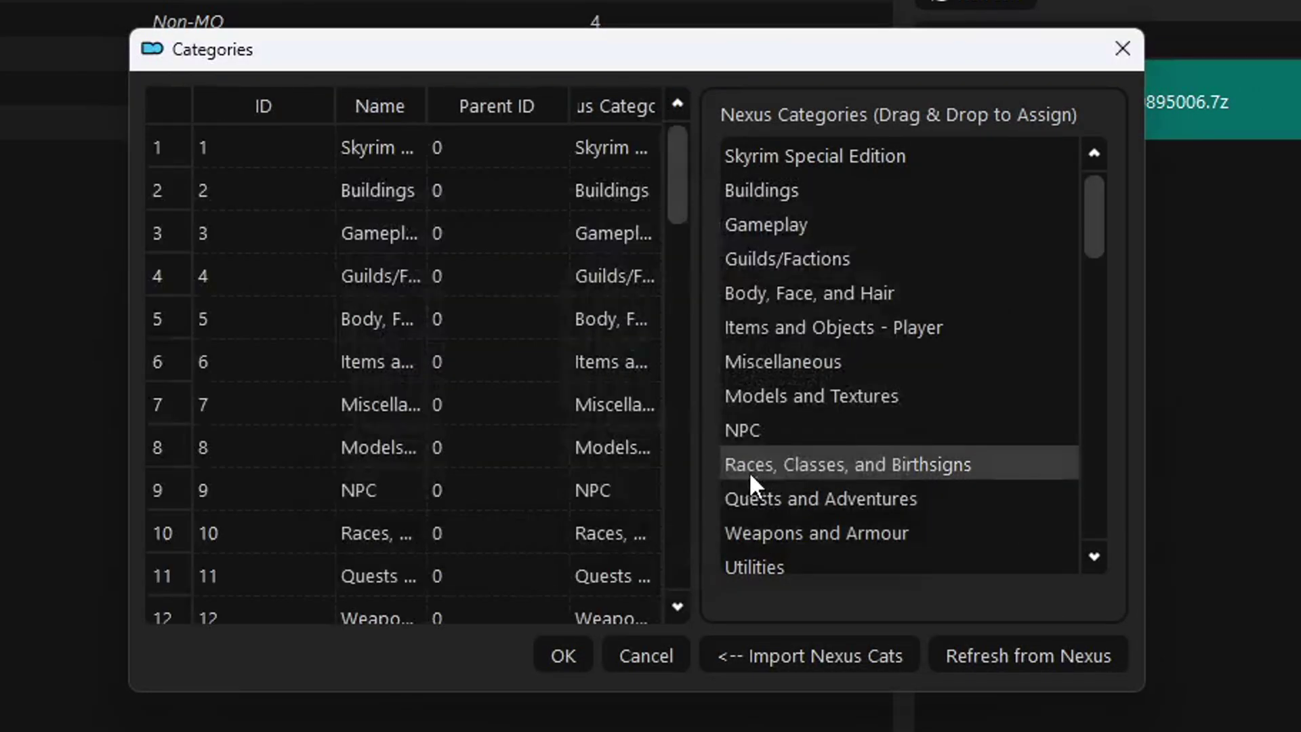
{"action": "left_click", "coordinate": [560, 656]}
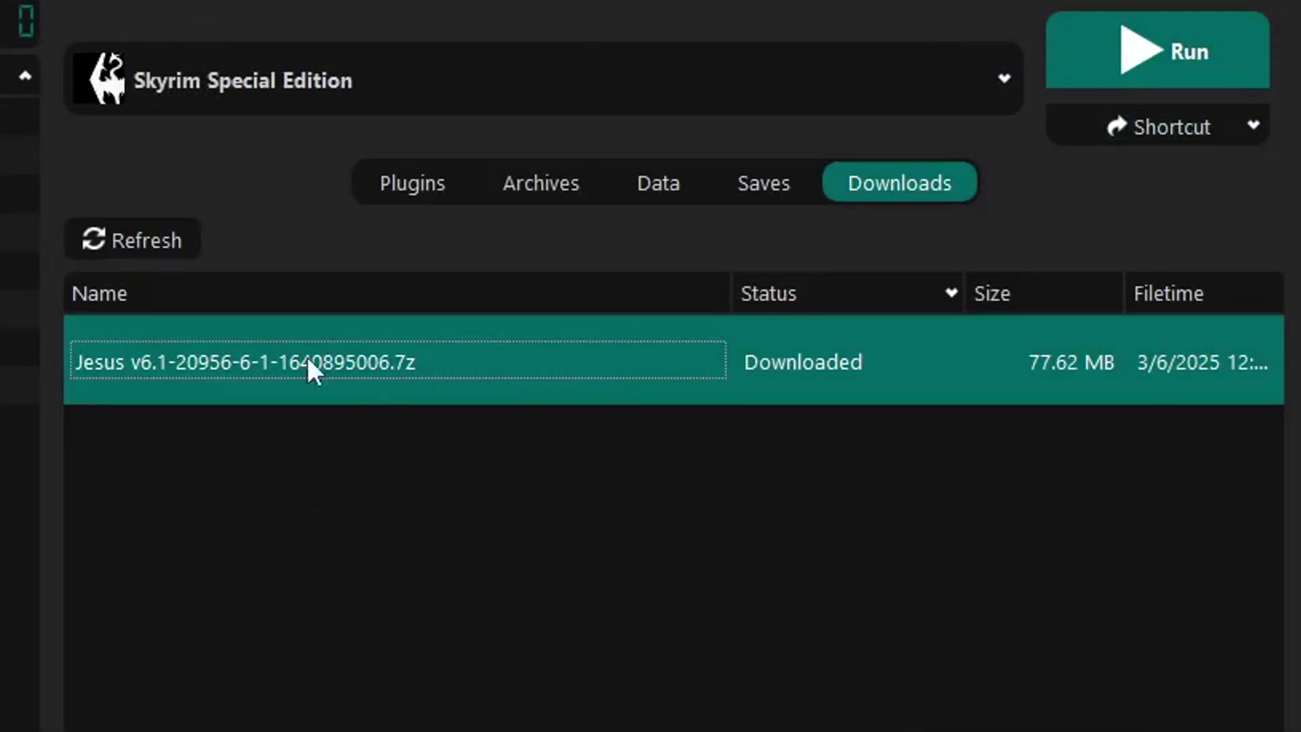
Install the downloaded Jesus v6.1 archive with its mod name shortened to Jesus
{"action": "double_click", "coordinate": [613, 380]}
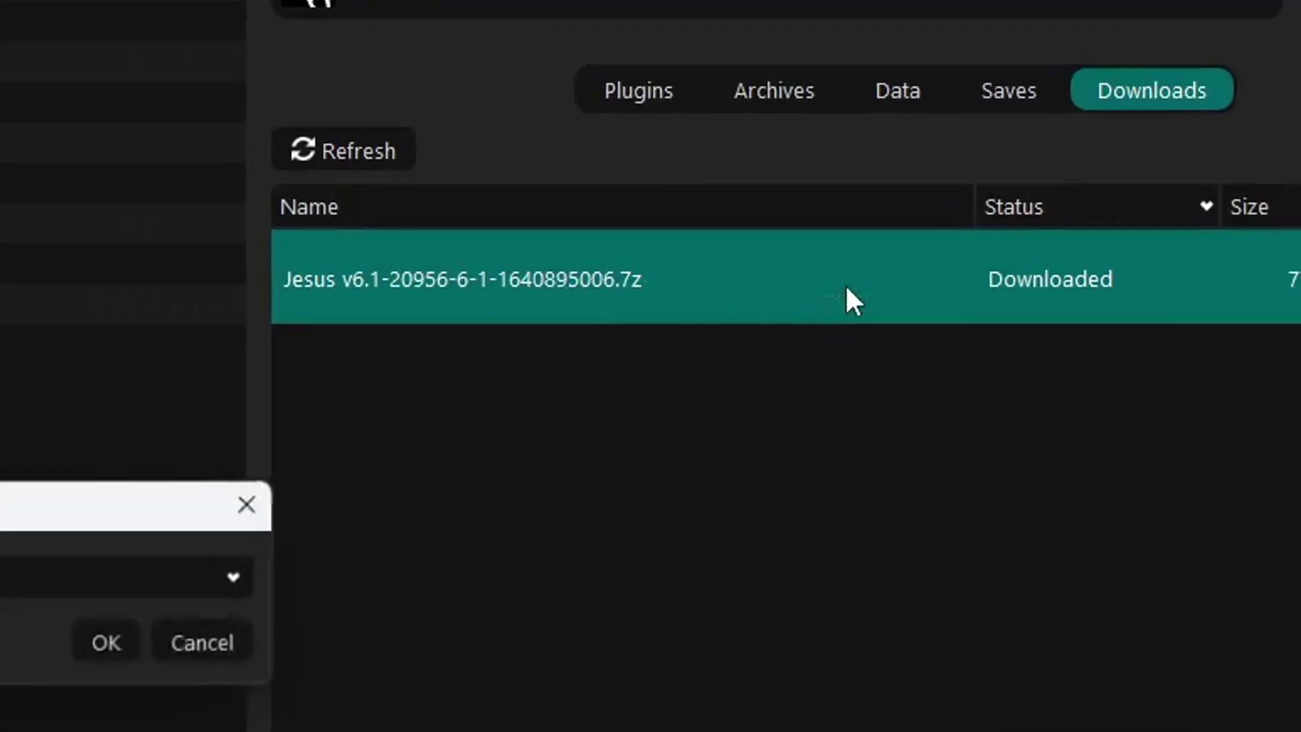
{"action": "left_click_drag", "start_coordinate": [620, 336], "coordinate": [415, 339]}
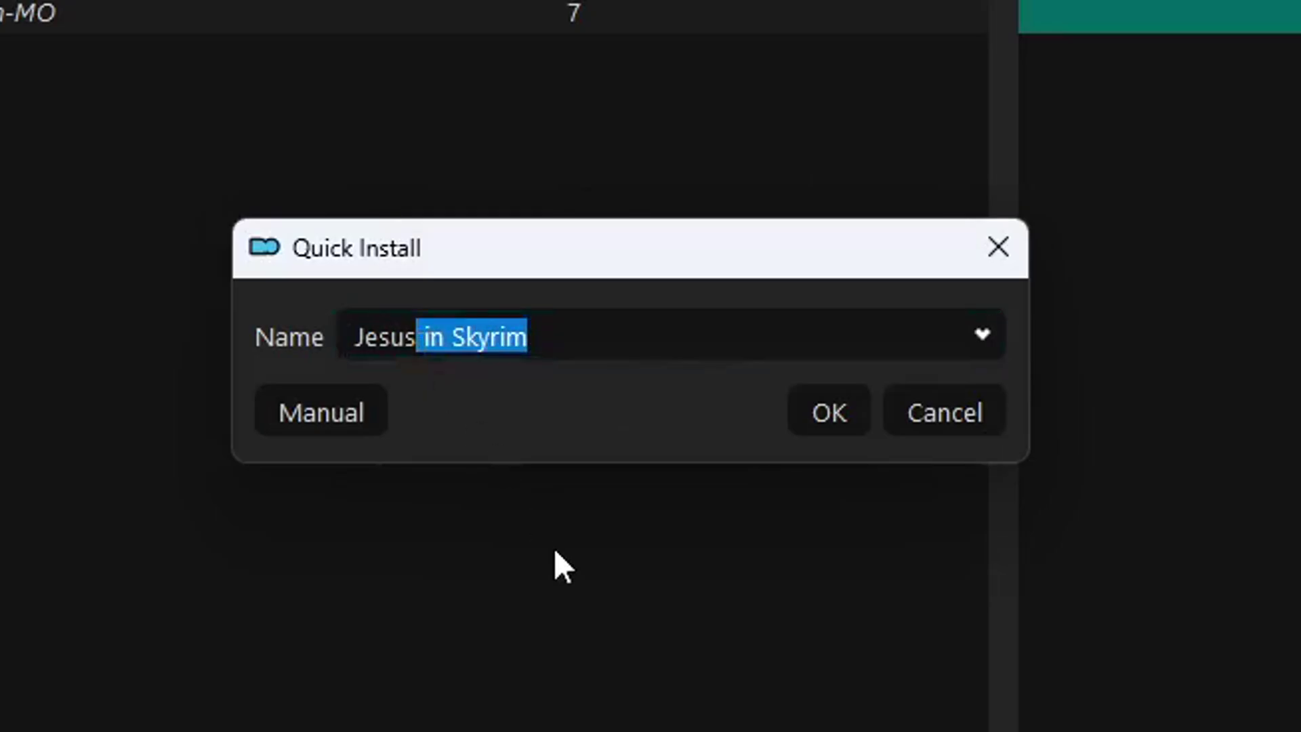
{"action": "key", "text": "BackSpace"}
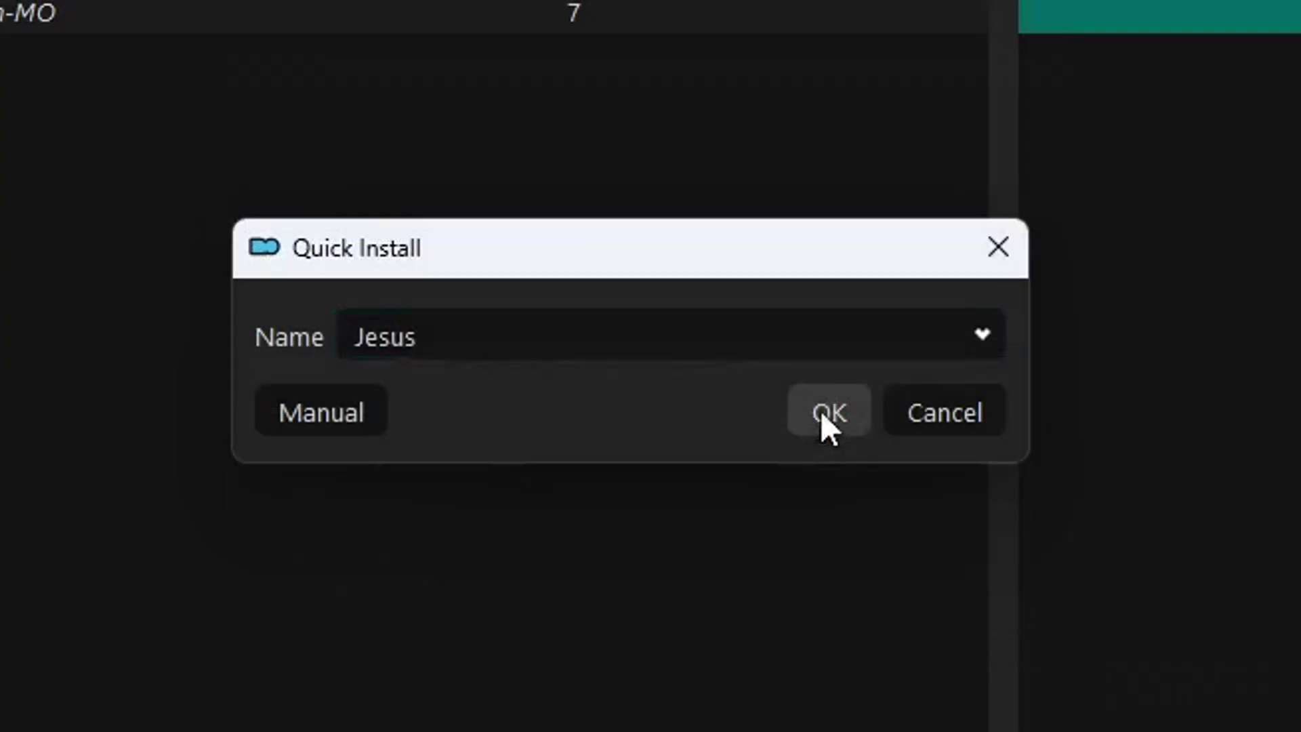
{"action": "left_click", "coordinate": [823, 411]}
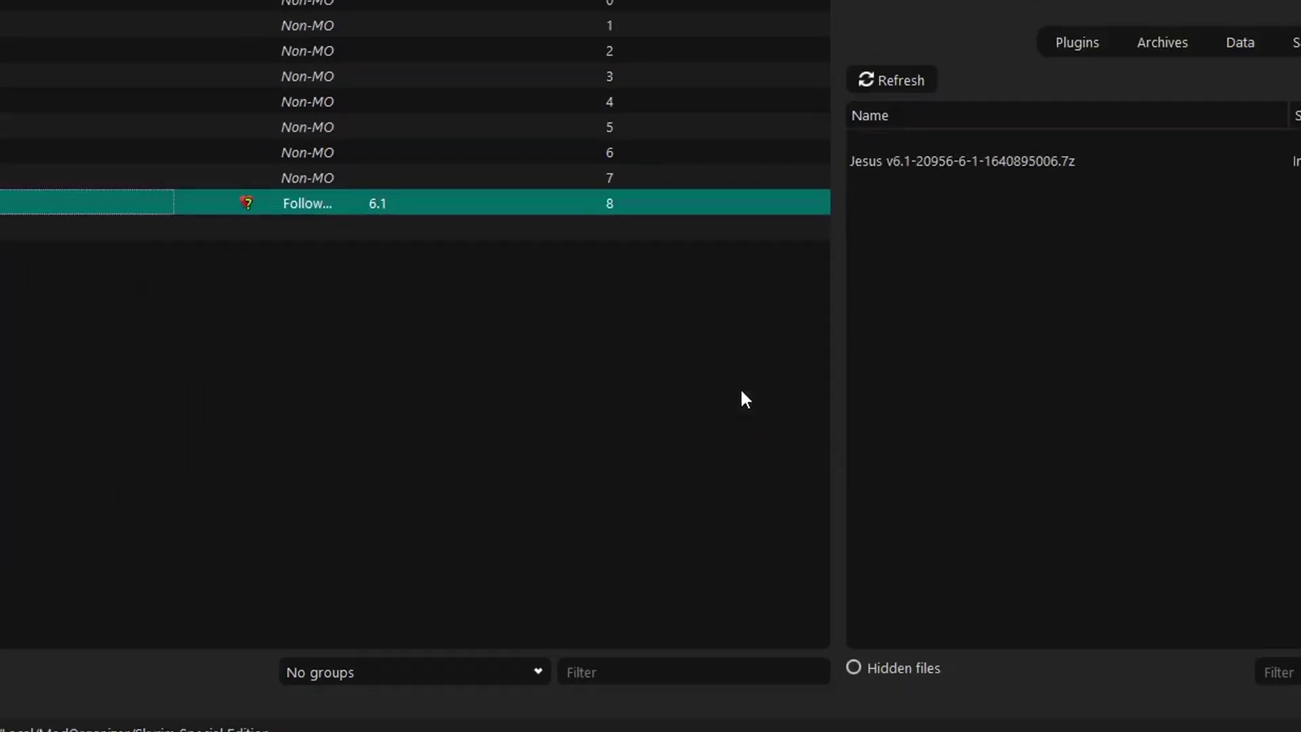
Show the plugin list and create a mod list separator named Holy Stuff
{"action": "left_click", "coordinate": [1077, 42]}
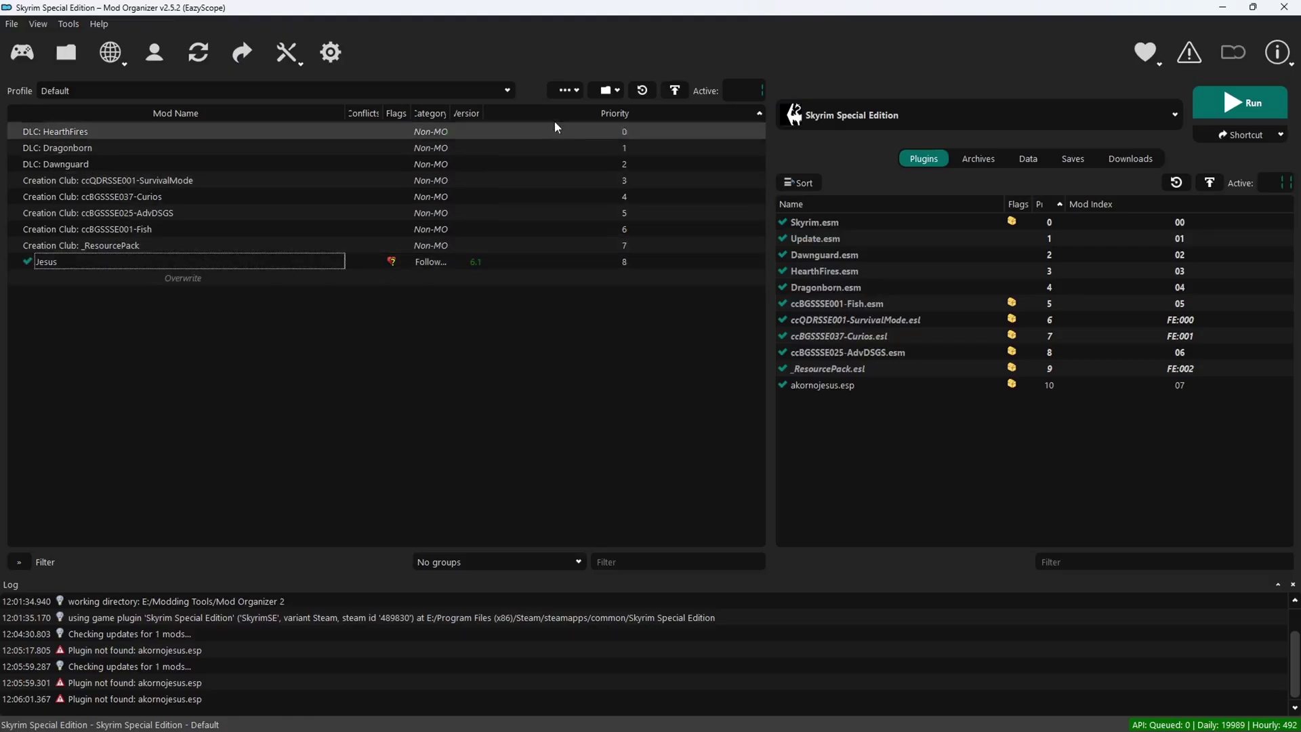
{"action": "left_click", "coordinate": [569, 92]}
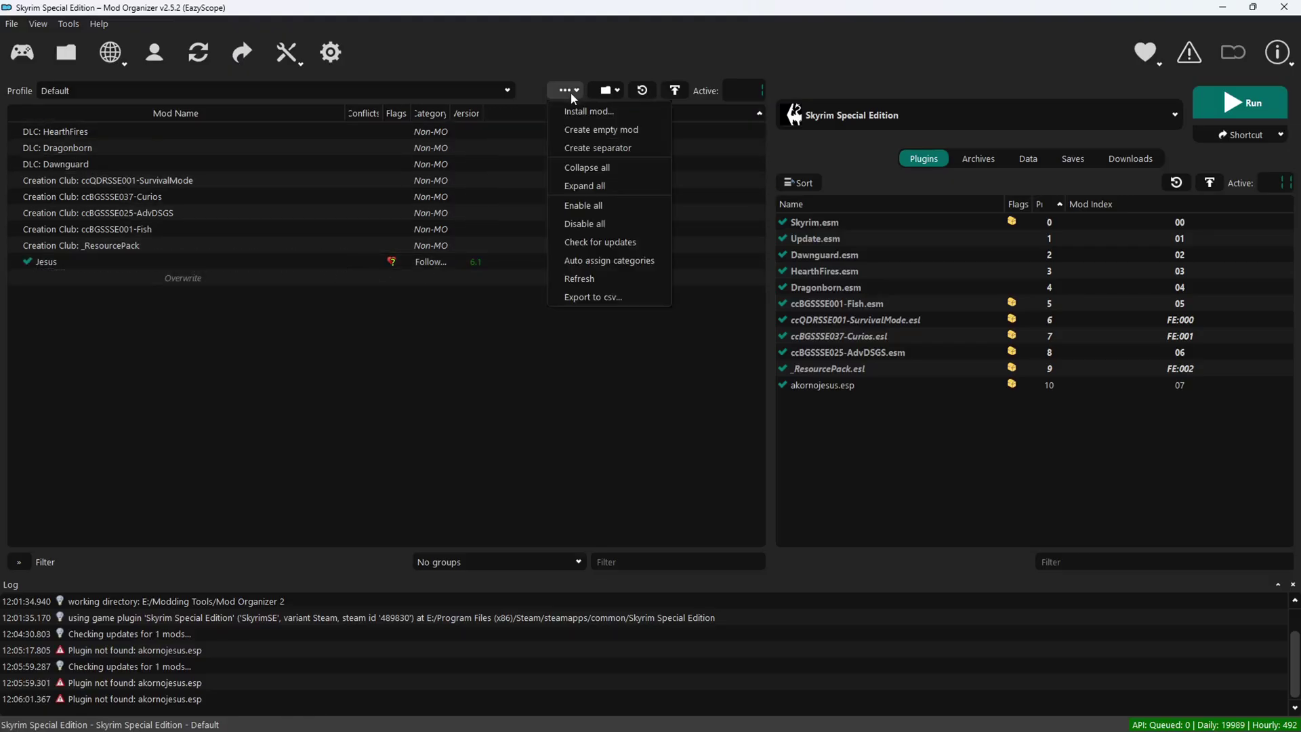
{"action": "left_click", "coordinate": [597, 148]}
{"action": "type", "text": "Holy Stuff"}
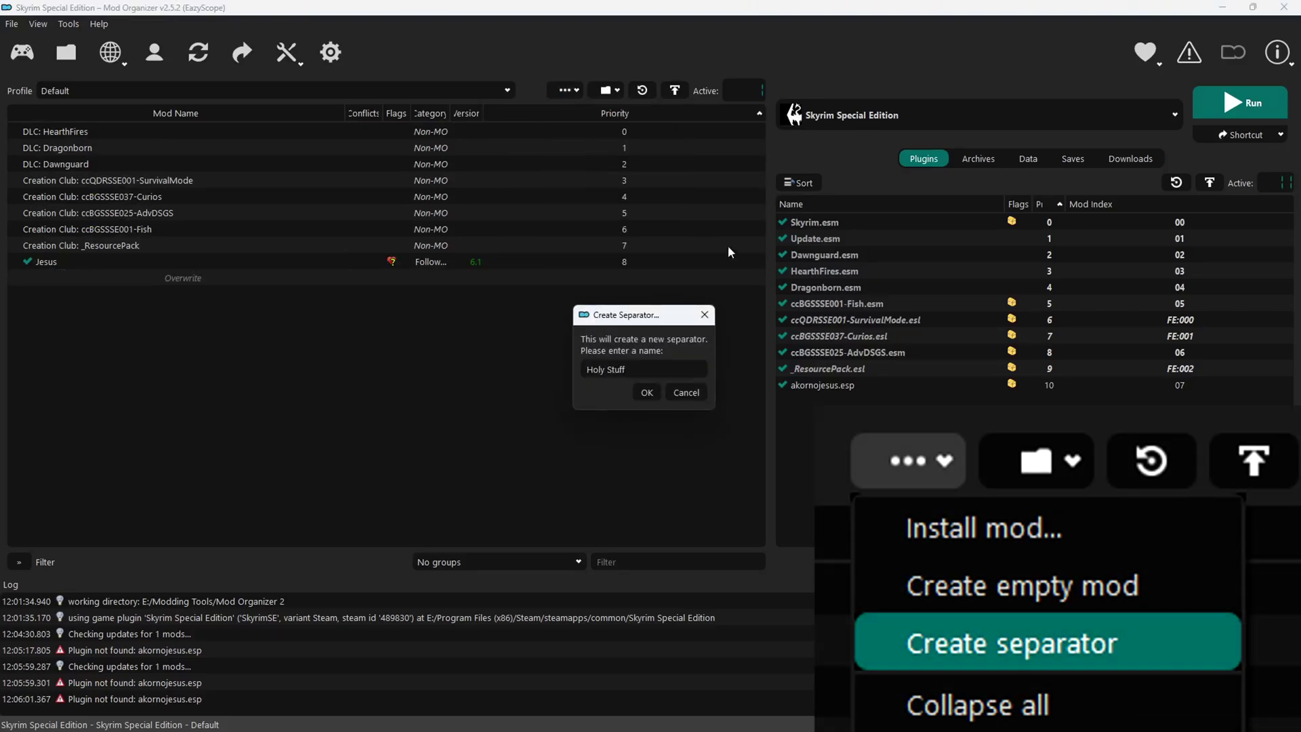
{"action": "left_click", "coordinate": [647, 392]}
Move the Holy Stuff separator above the Jesus mod, then collapse and expand its group and select Jesus
{"action": "left_click_drag", "start_coordinate": [27, 278], "coordinate": [14, 262]}
{"action": "left_click", "coordinate": [14, 263]}
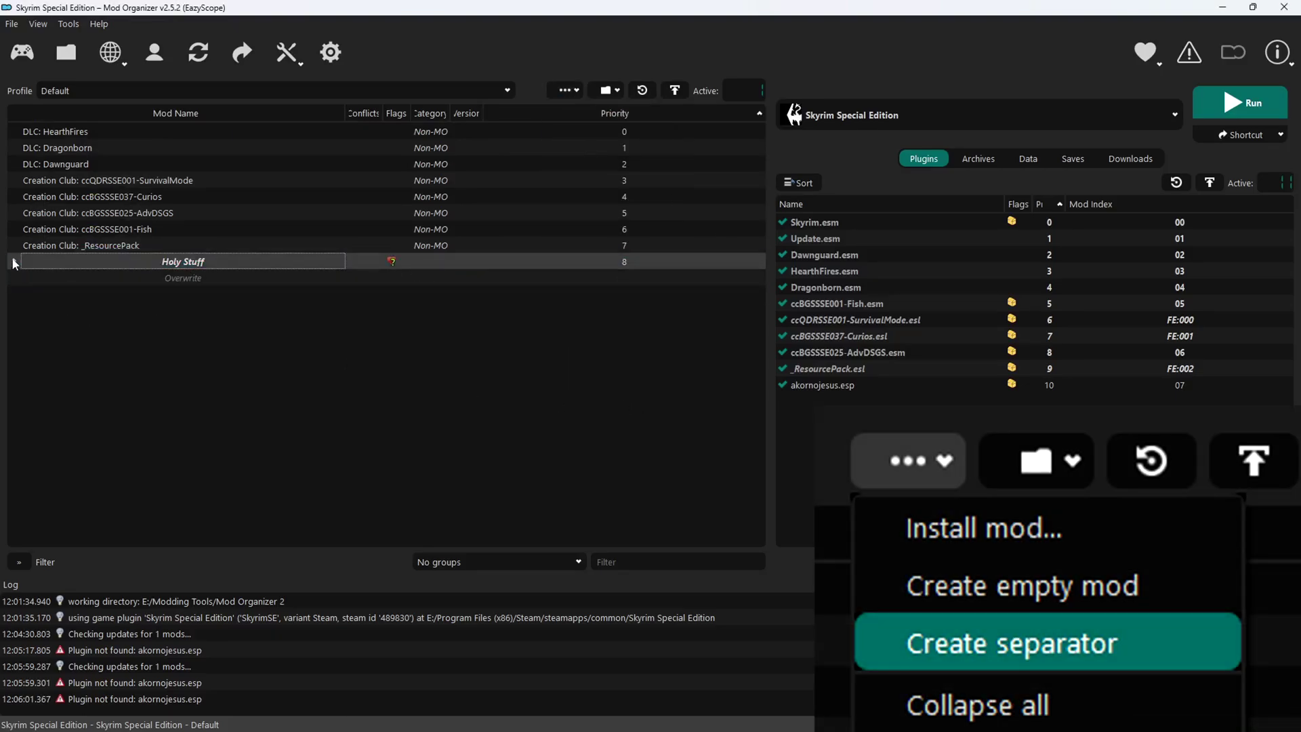
{"action": "left_click", "coordinate": [13, 263]}
{"action": "left_click", "coordinate": [352, 282]}
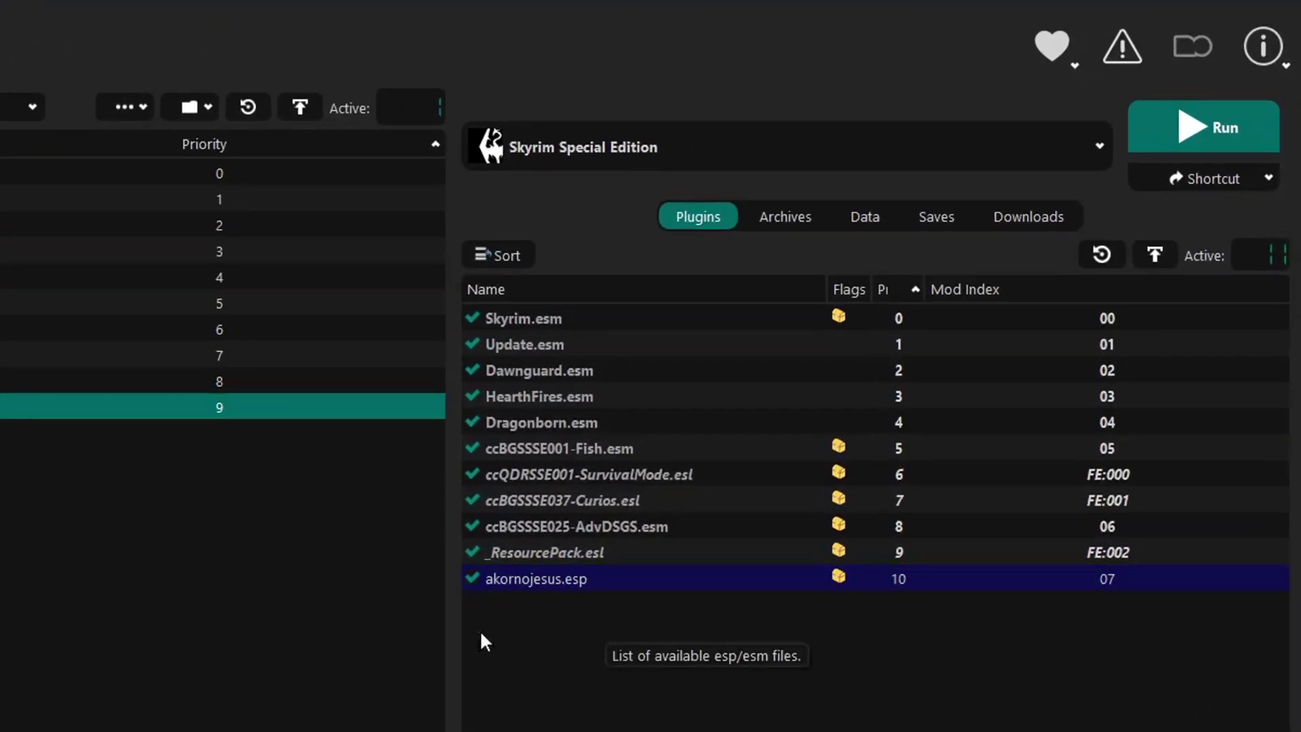
Sort the plugin list with LOOT, look through its report, and close it
{"action": "left_click", "coordinate": [497, 256]}
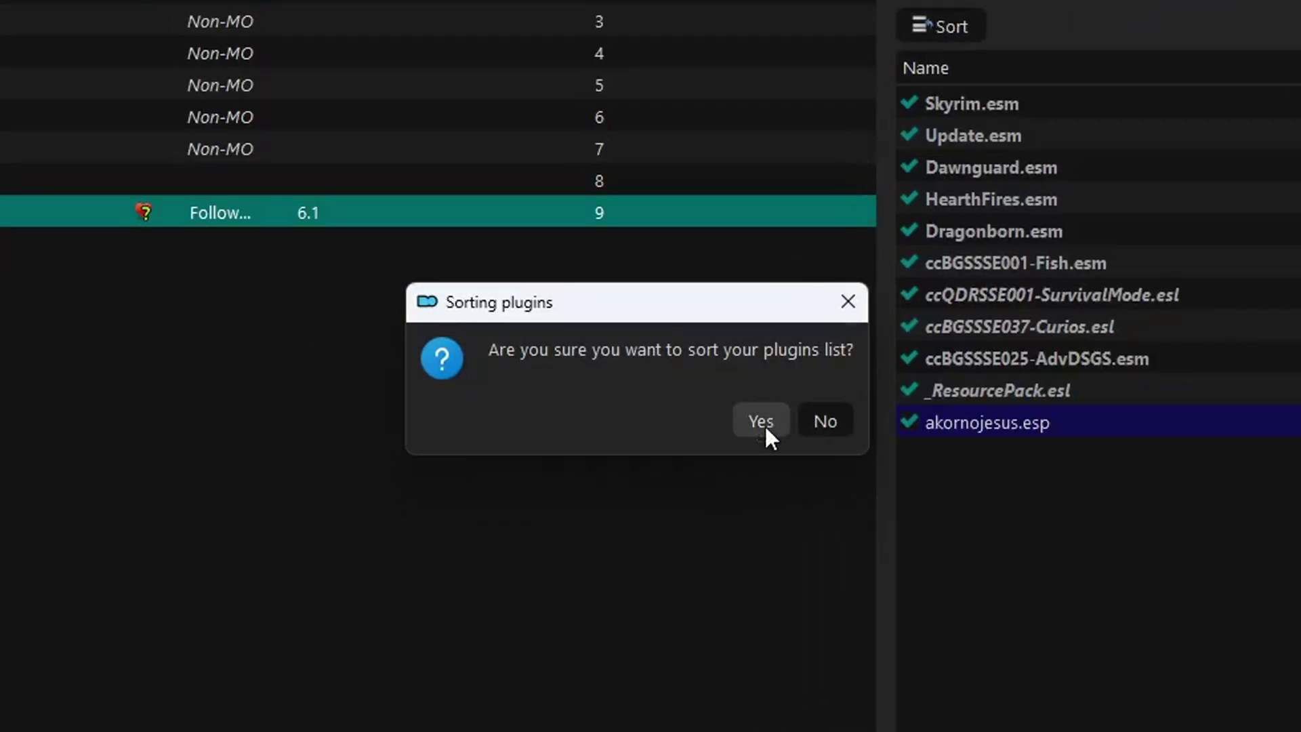
{"action": "left_click", "coordinate": [765, 425]}
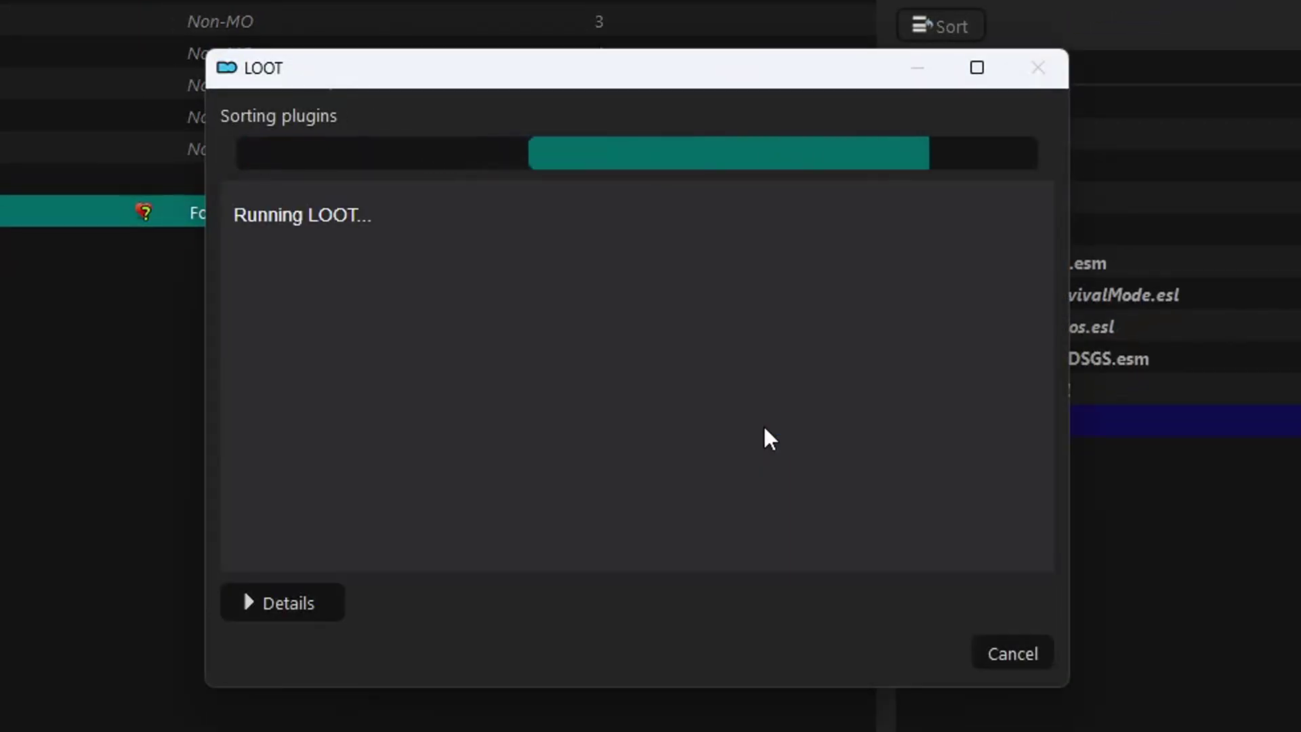
{"action": "scroll", "coordinate": [763, 424], "scroll_direction": "down", "scroll_amount": 10}
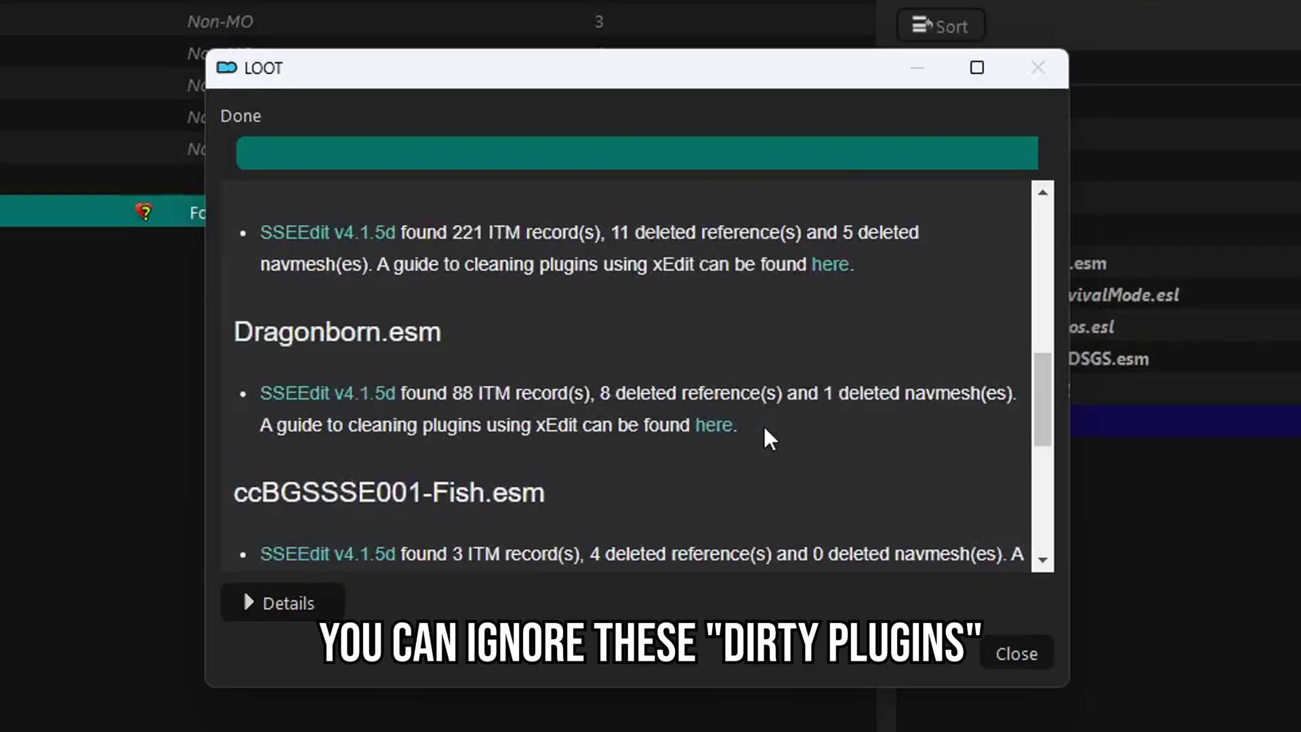
{"action": "scroll", "coordinate": [764, 428], "scroll_direction": "down", "scroll_amount": 5}
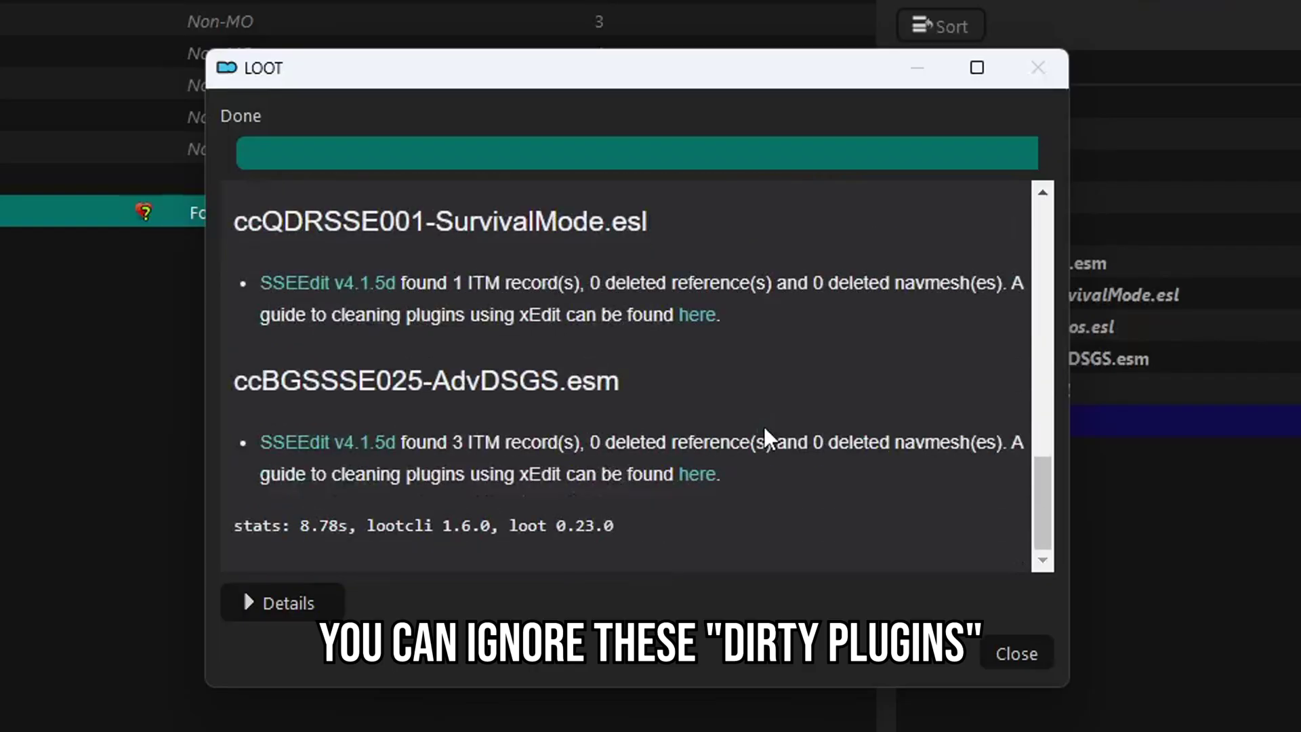
{"action": "left_click", "coordinate": [1016, 653]}
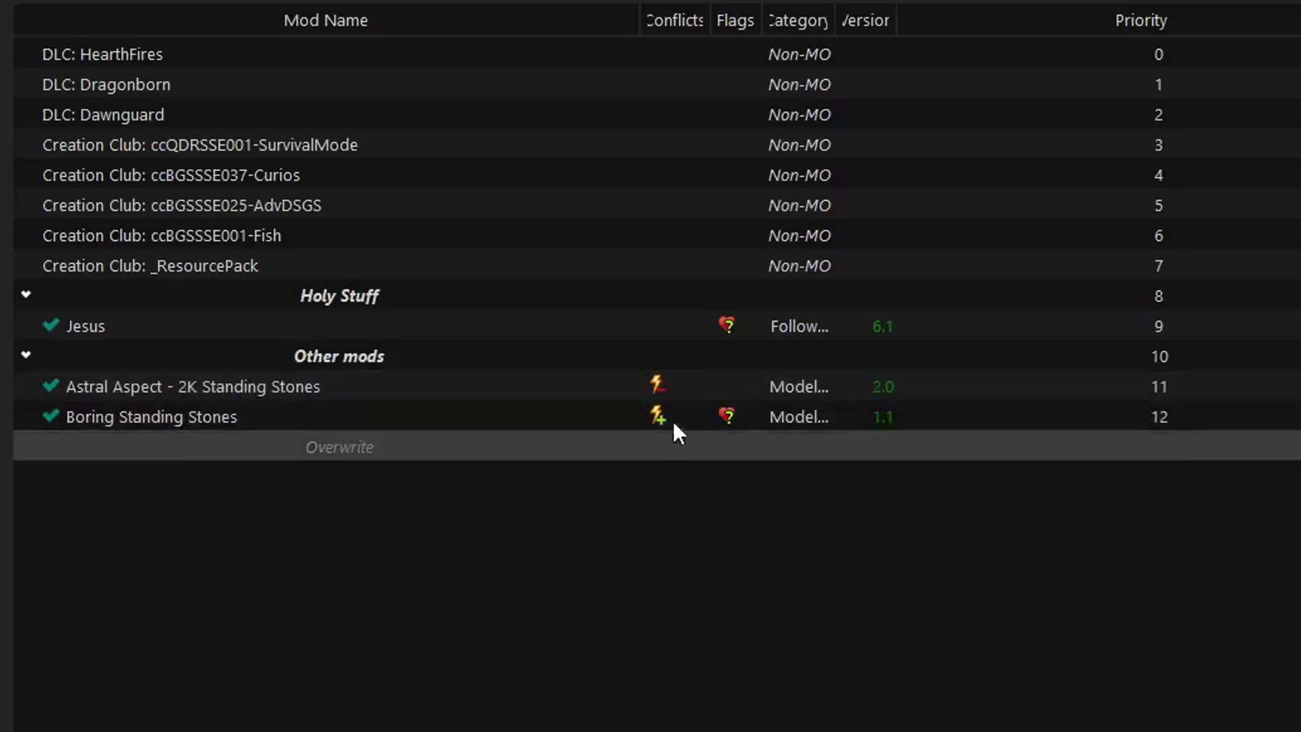
Select Boring Standing Stones and Astral Aspect - 2K Standing Stones in turn to examine which mod overwrites the other
{"action": "left_click", "coordinate": [590, 414]}
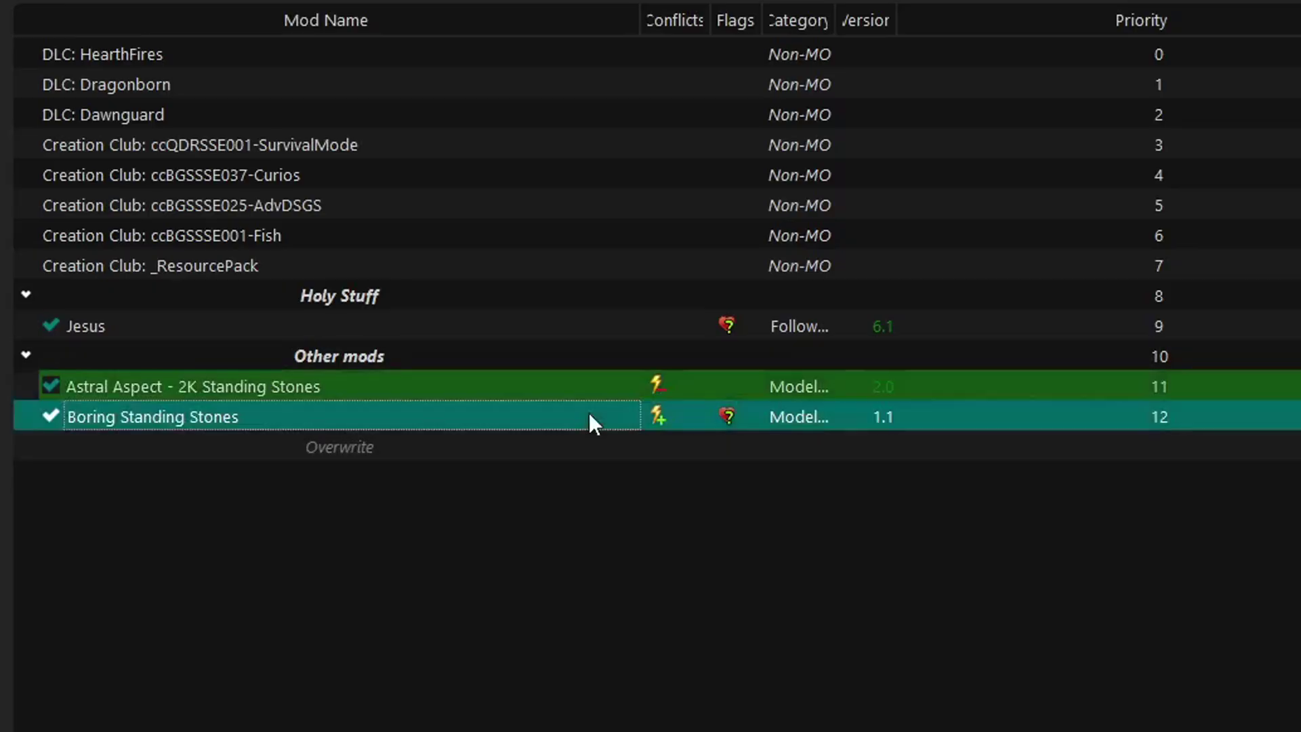
{"action": "left_click", "coordinate": [598, 385]}
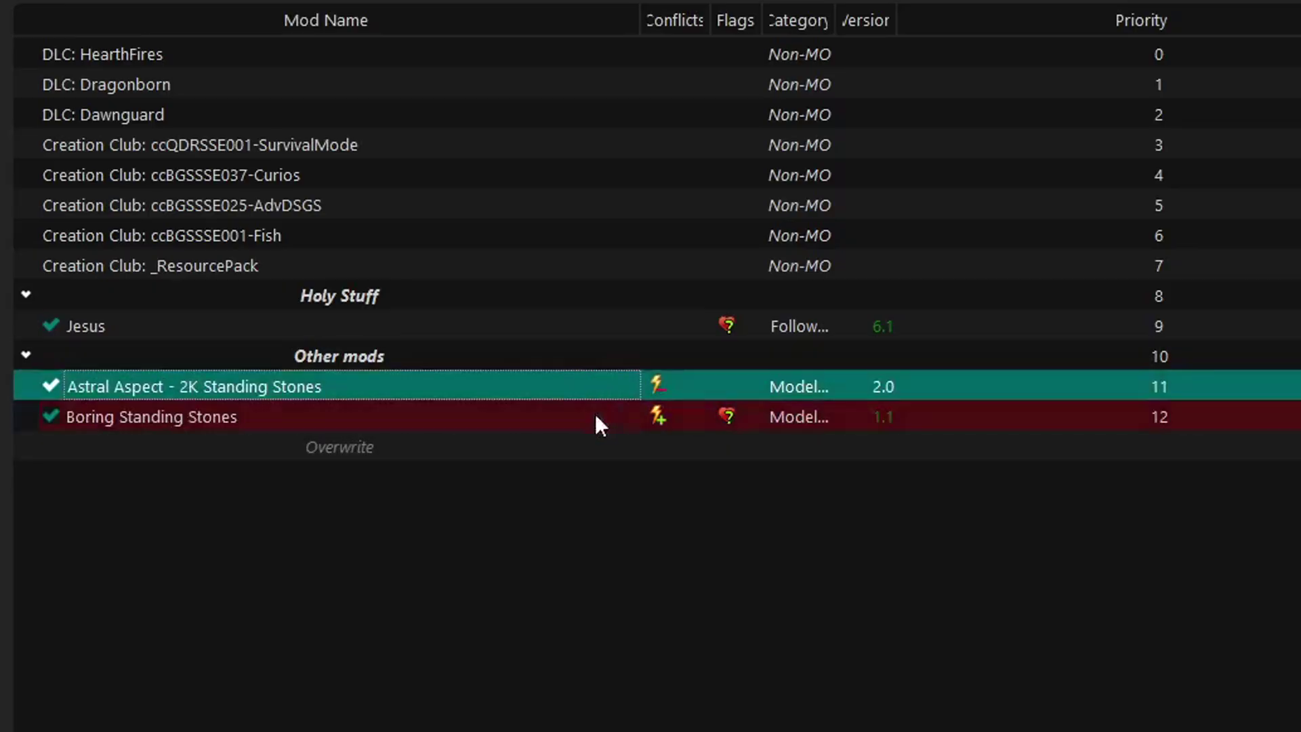
{"action": "left_click", "coordinate": [511, 543]}
{"action": "left_click", "coordinate": [323, 413]}
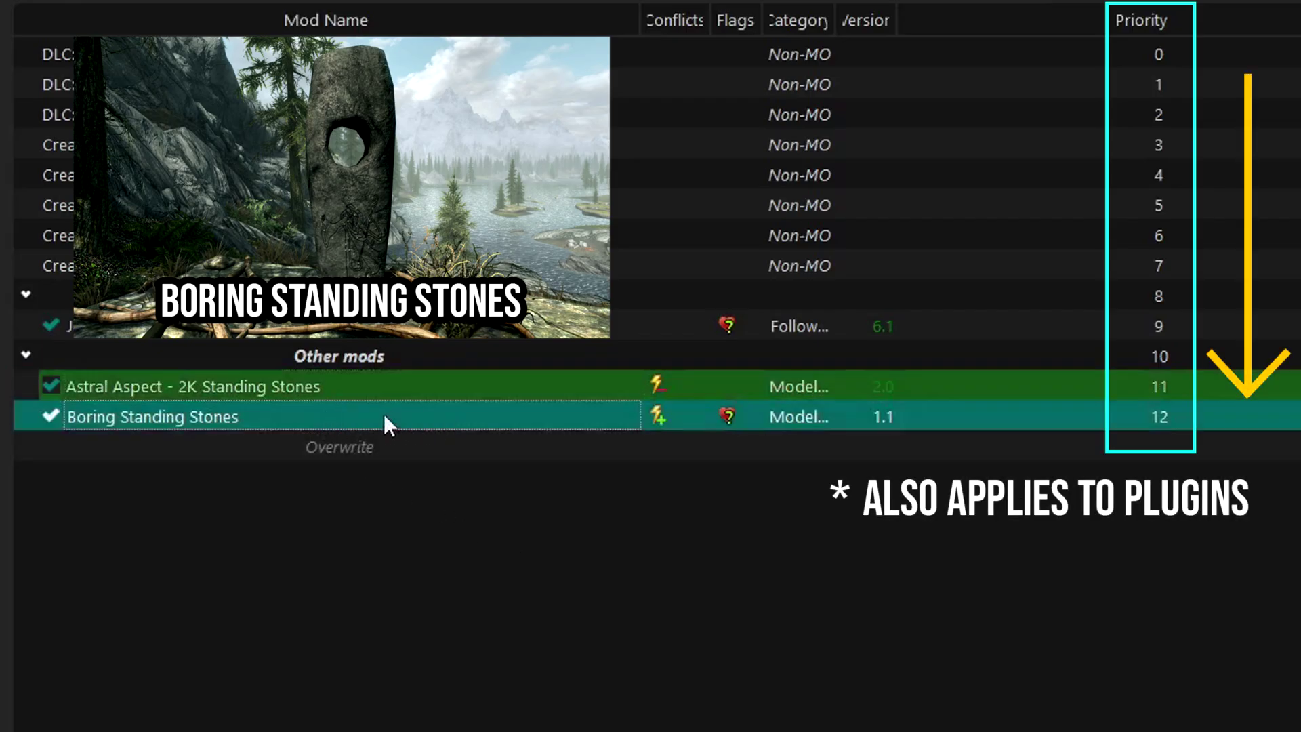
Move Astral Aspect - 2K Standing Stones below Boring Standing Stones, and swap the two mods back to their original order
{"action": "left_click_drag", "start_coordinate": [387, 384], "coordinate": [383, 458]}
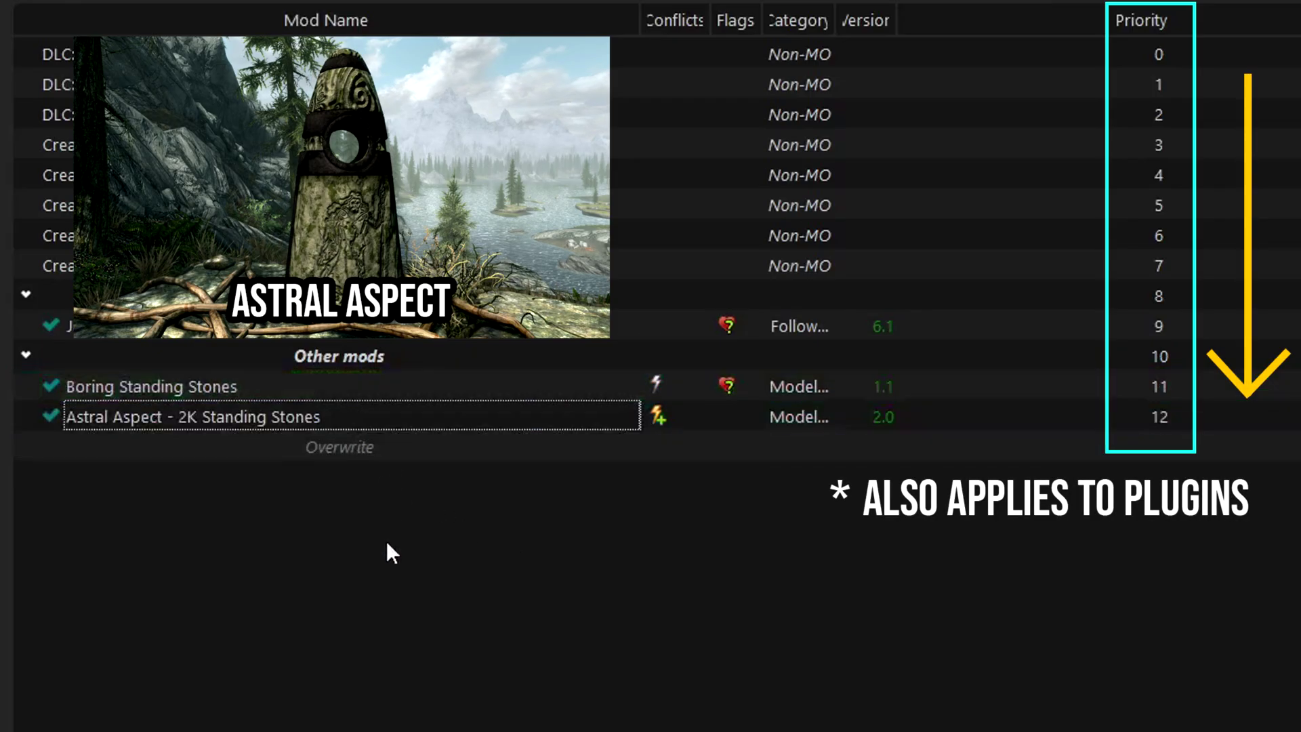
{"action": "left_click_drag", "start_coordinate": [371, 388], "coordinate": [371, 418]}
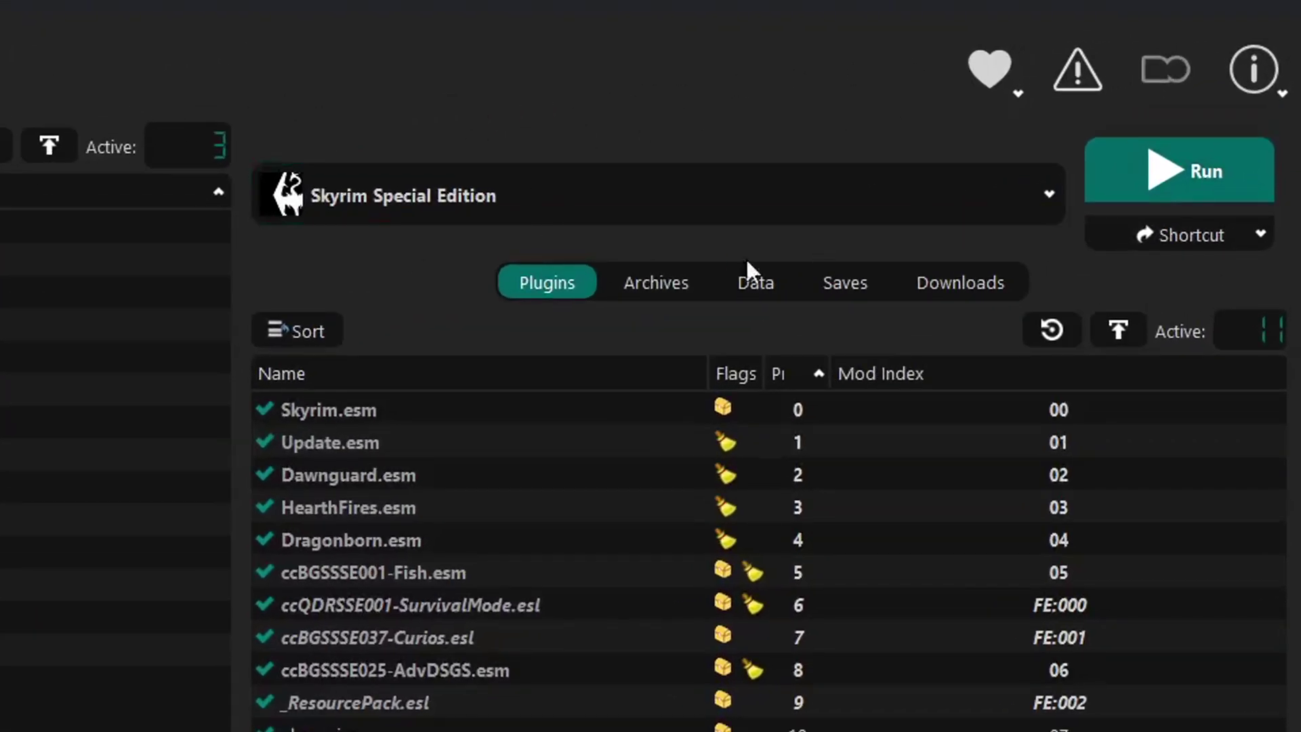
Run Skyrim Special Edition from the mod manager
{"action": "left_click", "coordinate": [1183, 171]}
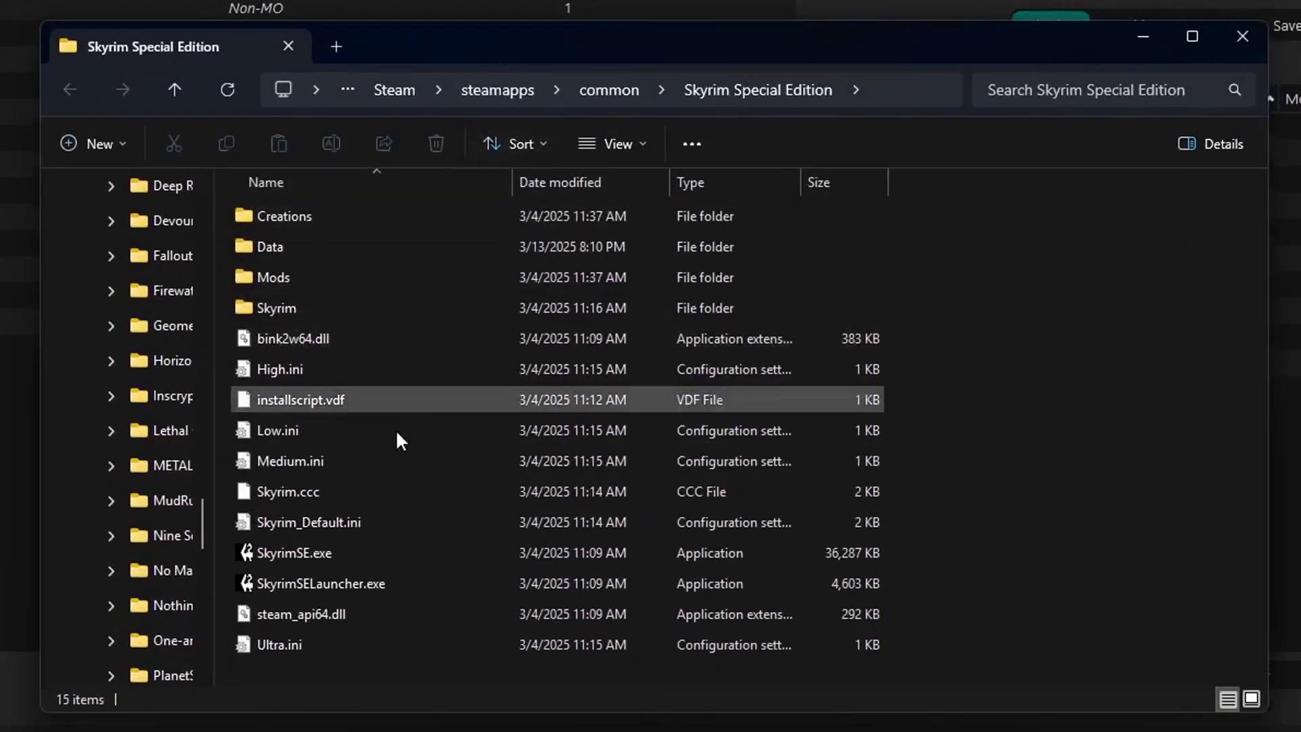
Check the game version in the file details of SkyrimSE.exe in the Skyrim Special Edition installation folder
{"action": "right_click", "coordinate": [316, 550]}
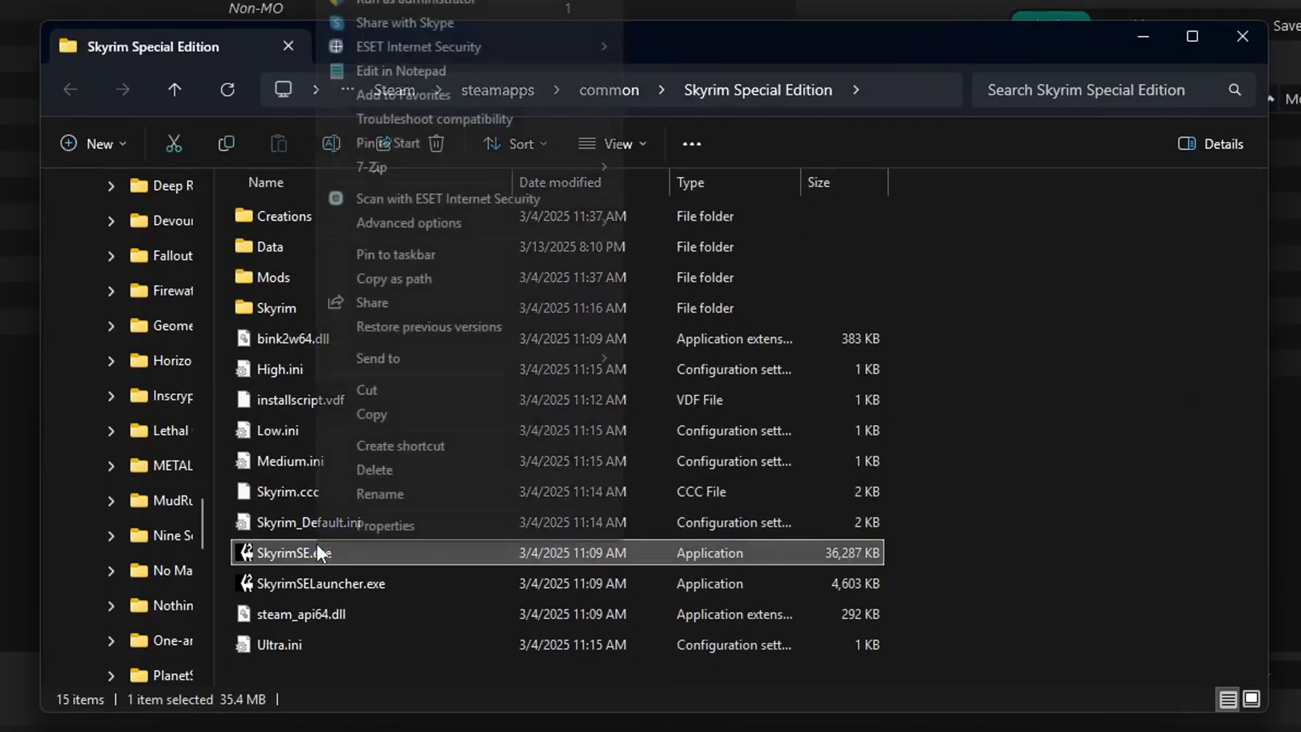
{"action": "left_click", "coordinate": [353, 529]}
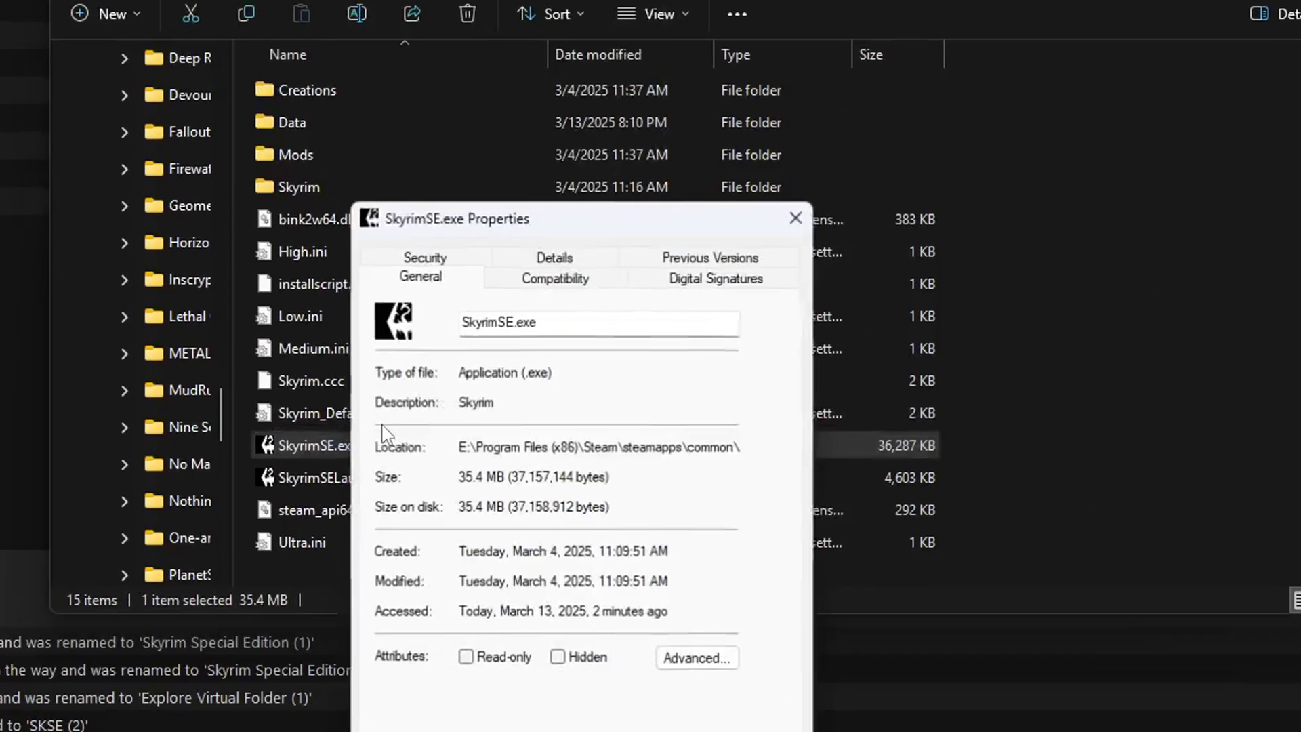
{"action": "left_click", "coordinate": [543, 259]}
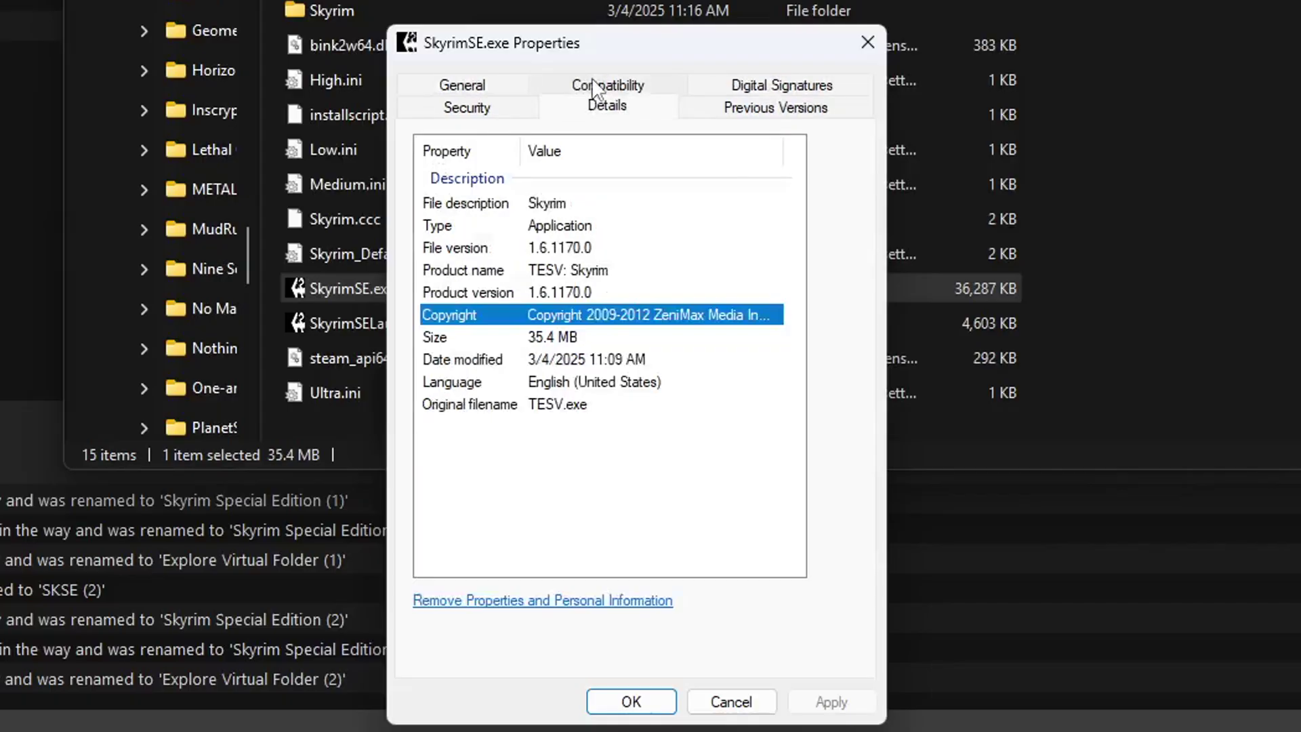
{"action": "left_click", "coordinate": [556, 293]}
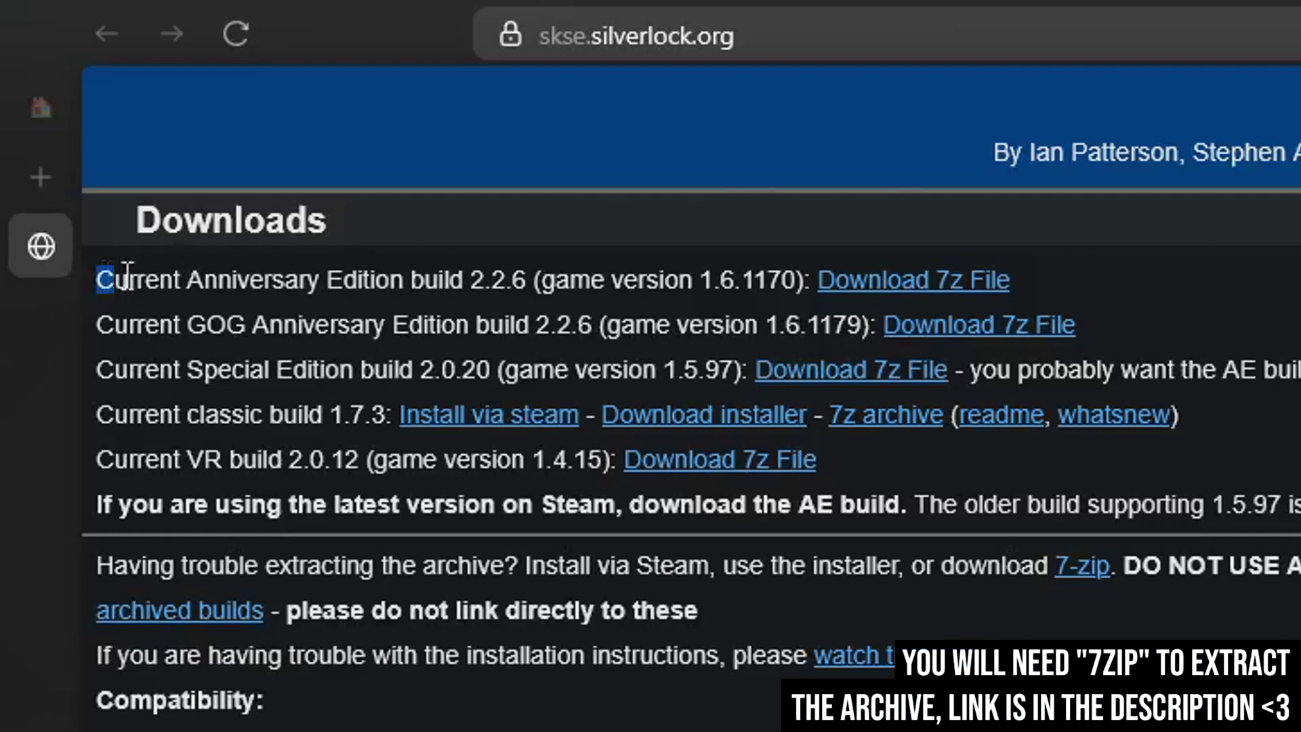
Download the Current Anniversary Edition build 2.2.6 for game version 1.6.1170 from skse.silverlock.org
{"action": "left_click_drag", "start_coordinate": [128, 276], "coordinate": [1052, 274]}
{"action": "left_click", "coordinate": [846, 288]}
Extract skse64_2_02_06.7z in Downloads and transfer the extracted SKSE files into the Skyrim Special Edition installation folder
{"action": "right_click", "coordinate": [302, 254]}
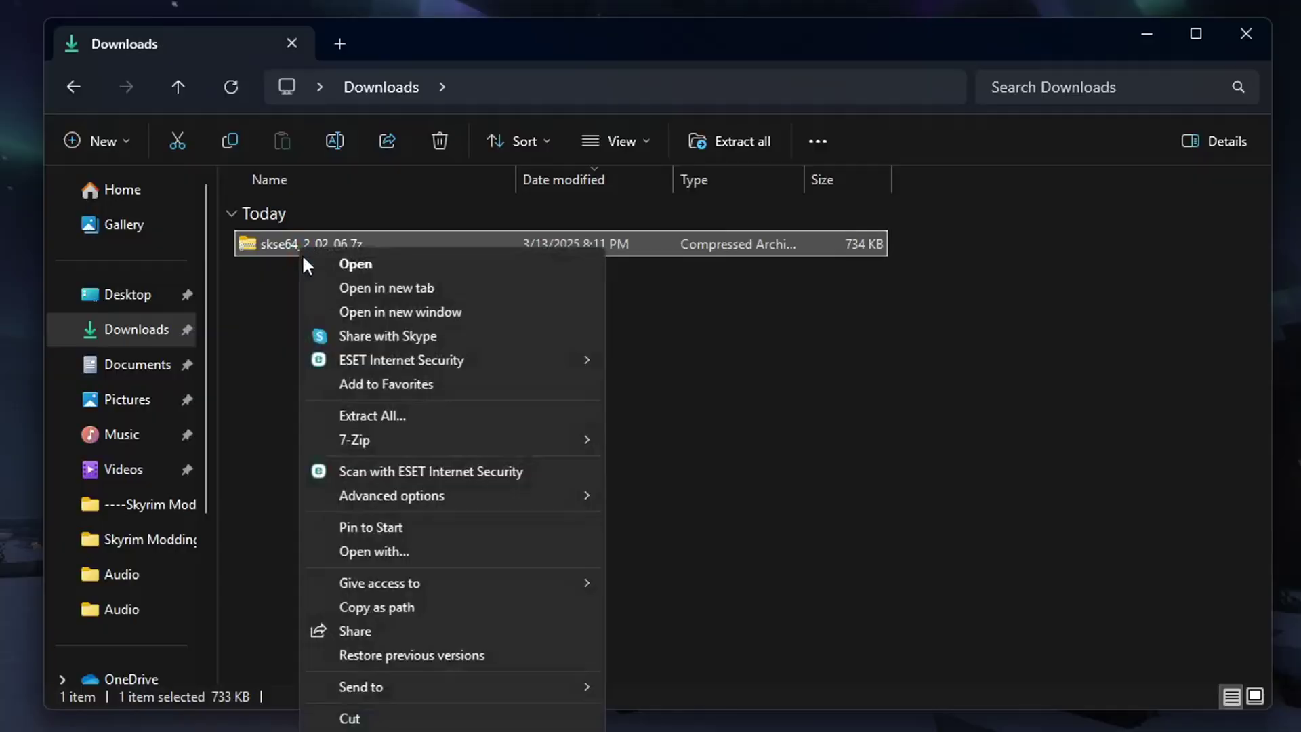
{"action": "mouse_move", "coordinate": [489, 453]}
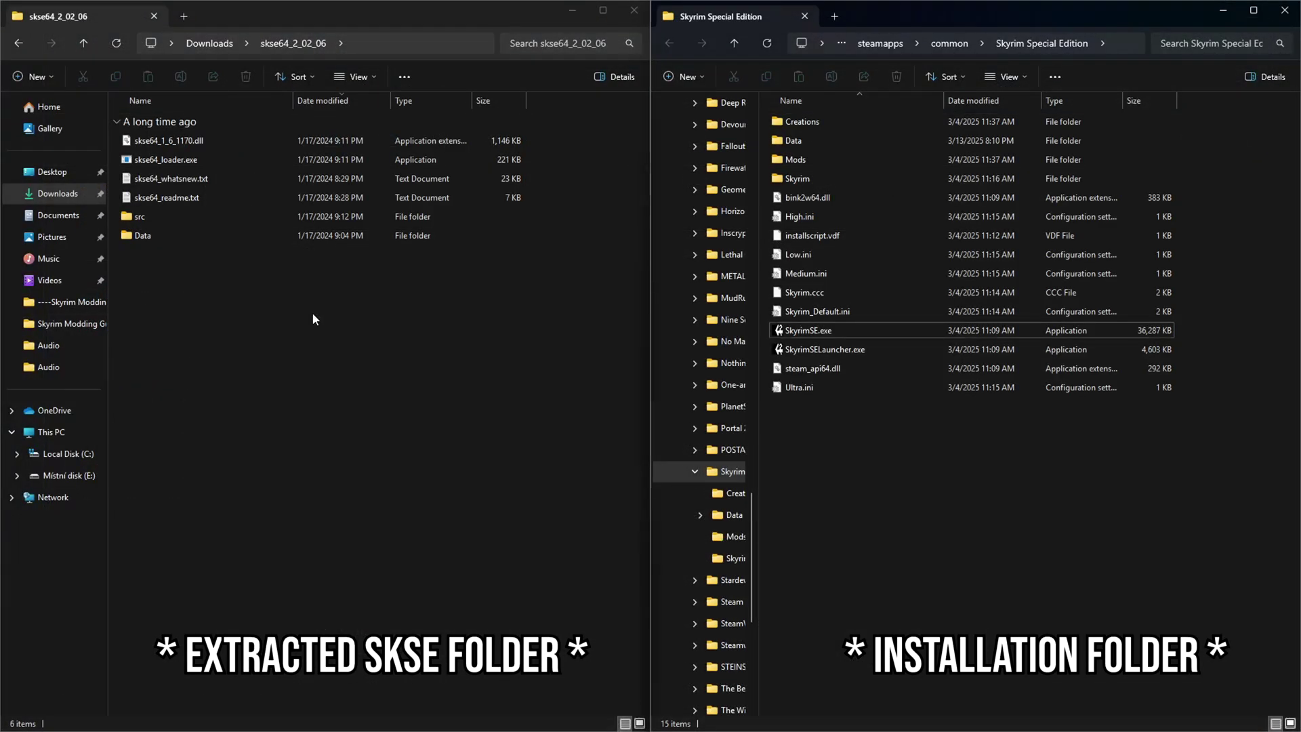
{"action": "left_click_drag", "start_coordinate": [311, 312], "coordinate": [873, 490]}
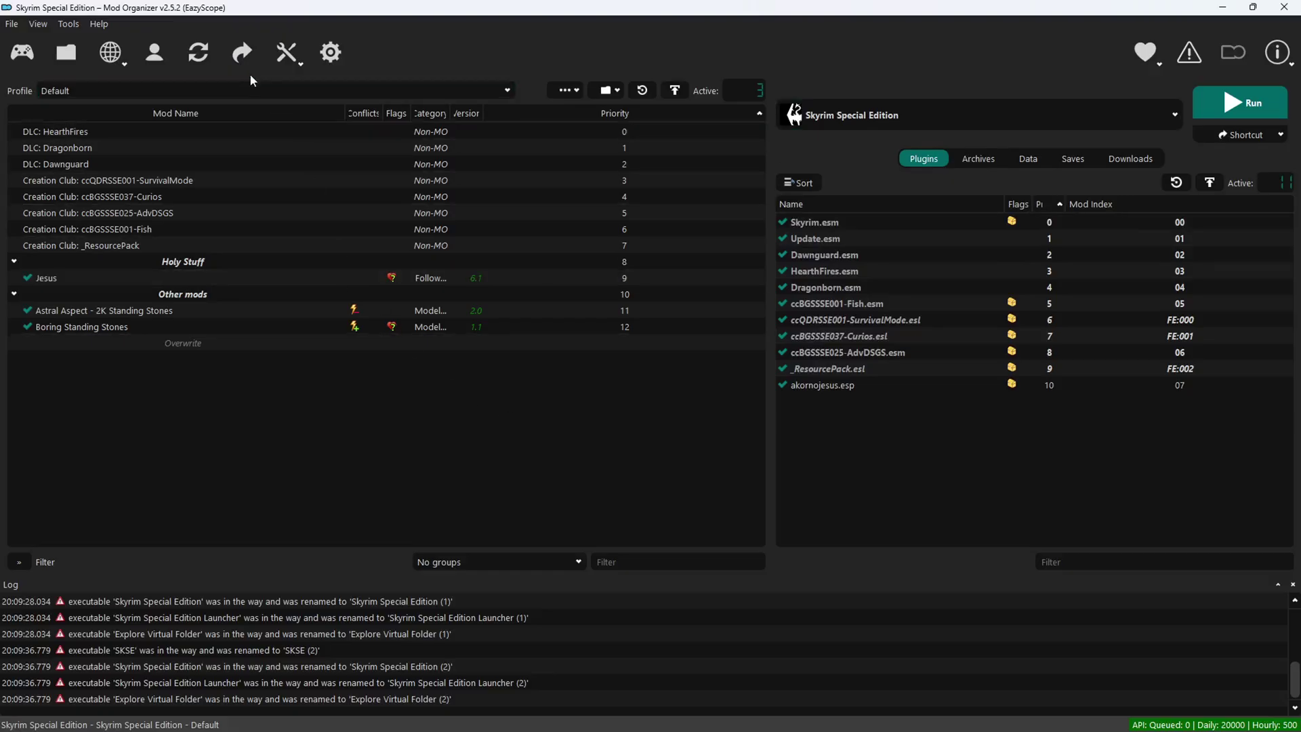
Add skse64_loader.exe from the Skyrim Special Edition folder as a new executable in Mod Organizer
{"action": "left_click", "coordinate": [242, 53]}
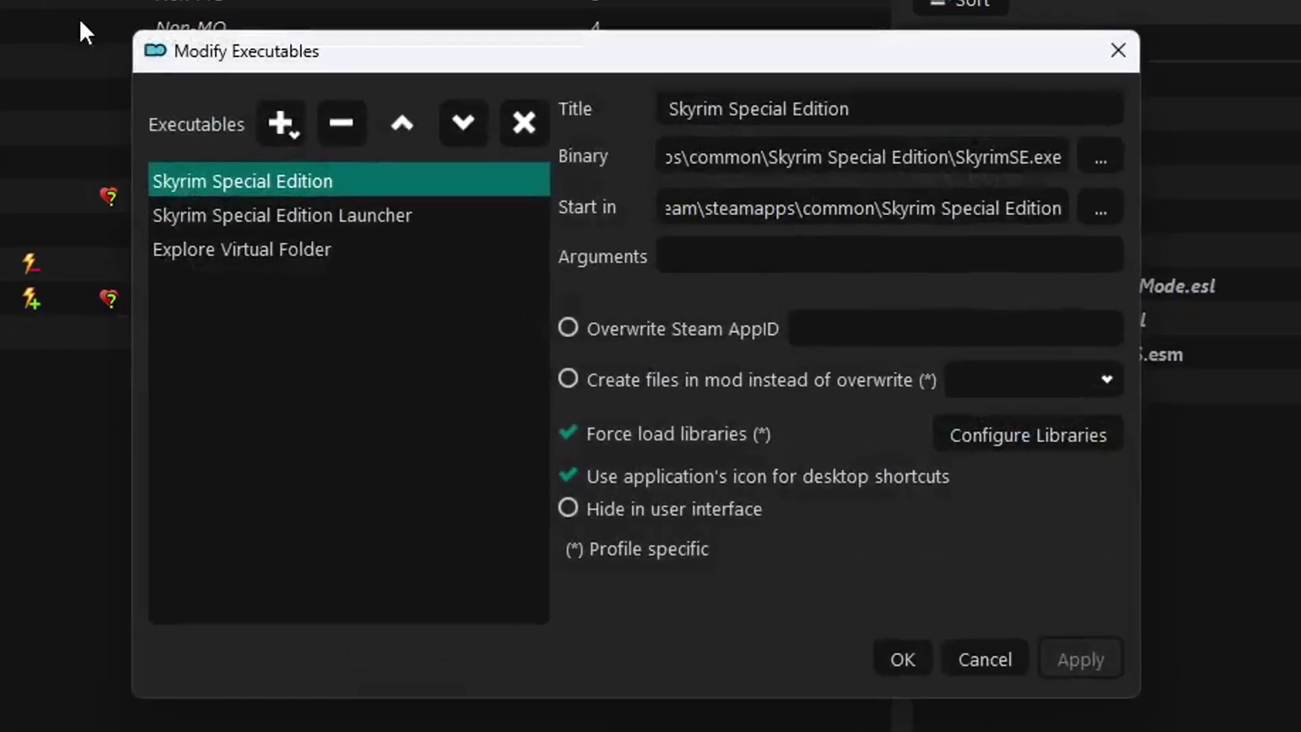
{"action": "left_click", "coordinate": [279, 131]}
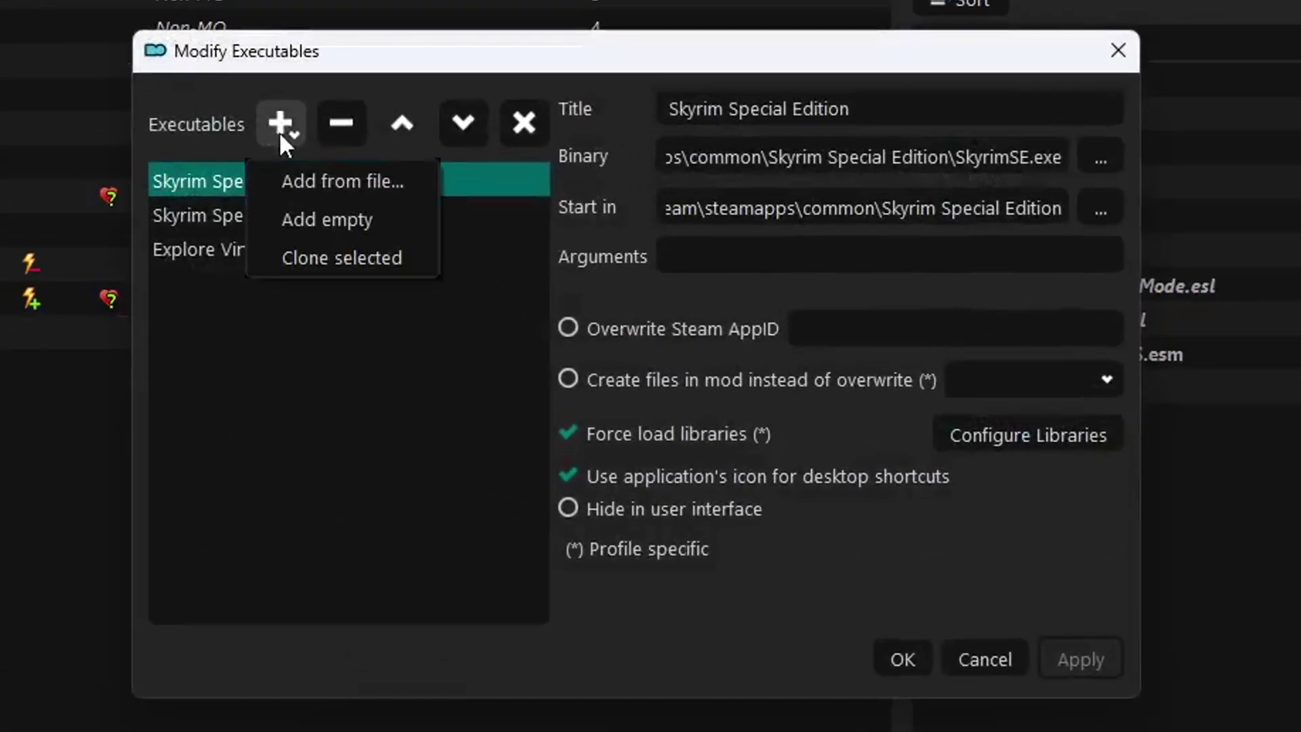
{"action": "left_click", "coordinate": [331, 193]}
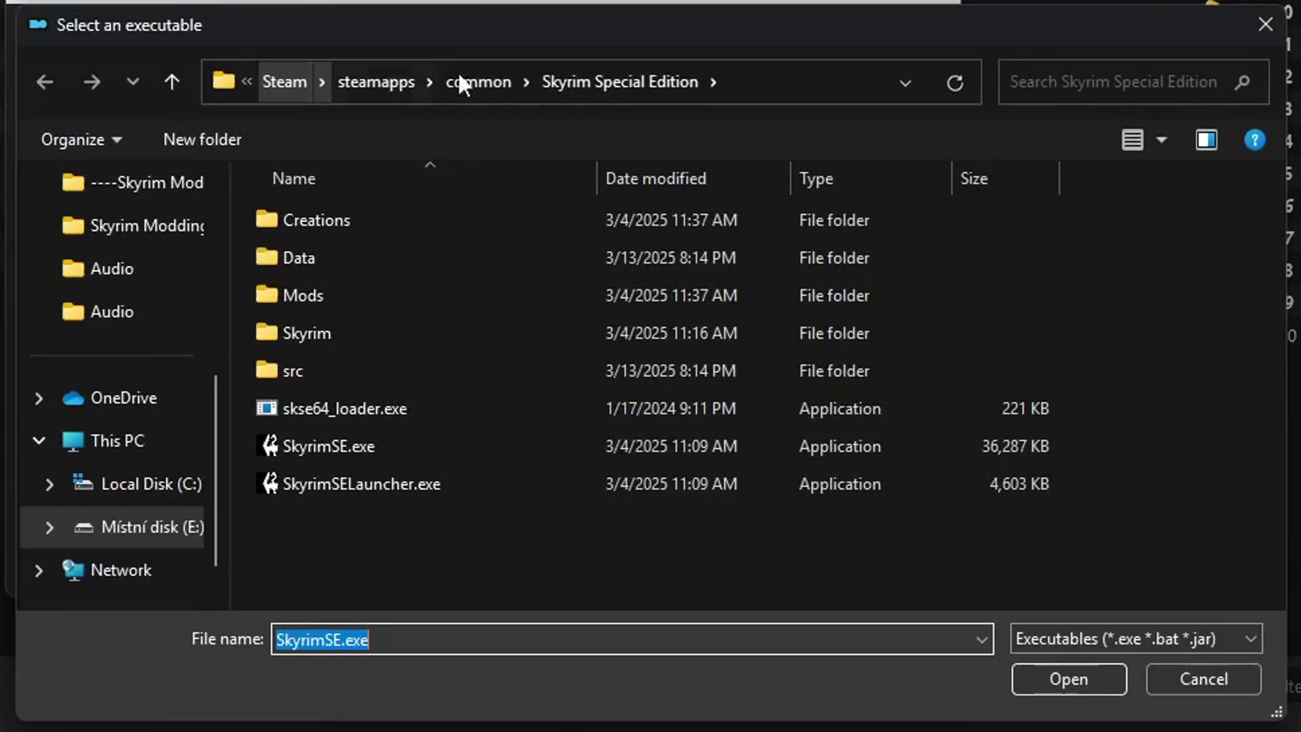
{"action": "left_click", "coordinate": [396, 413]}
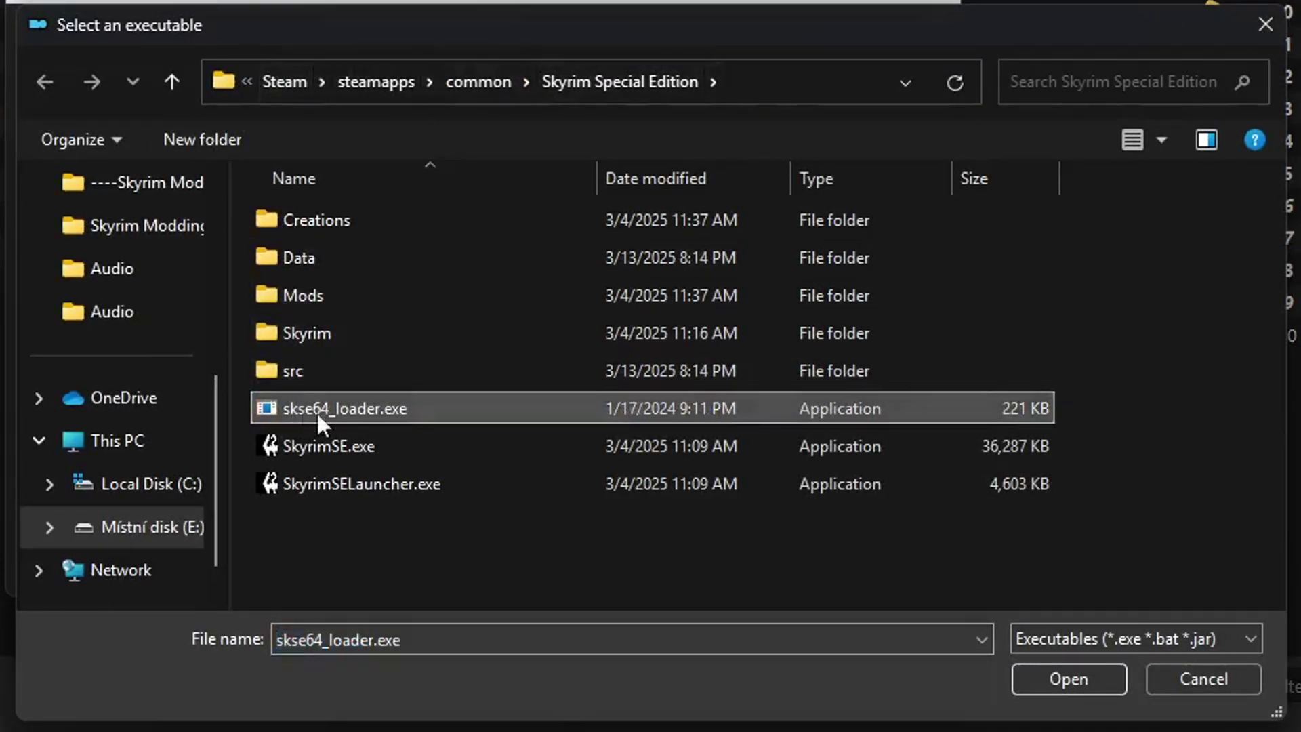
{"action": "left_click", "coordinate": [1048, 678]}
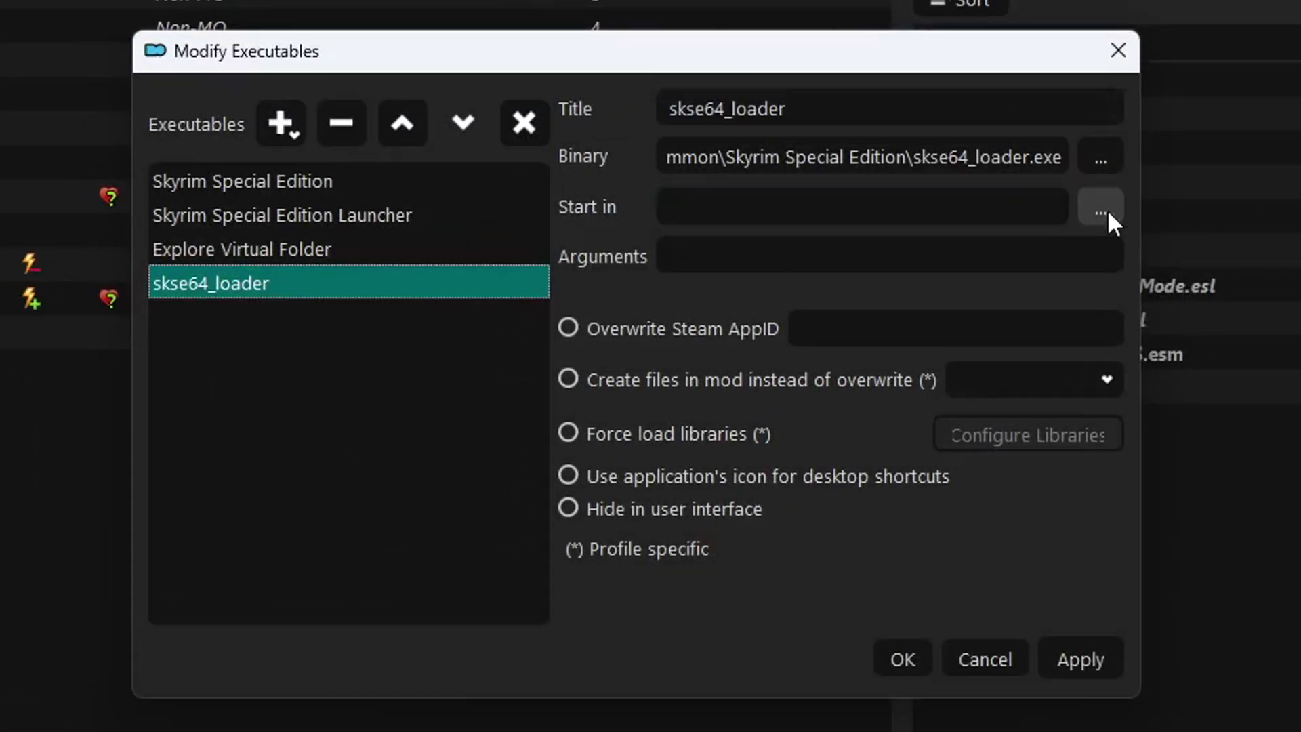
Set the new executable's start directory to the Skyrim Special Edition folder, title it SKSE, and save the executables
{"action": "left_click", "coordinate": [988, 163]}
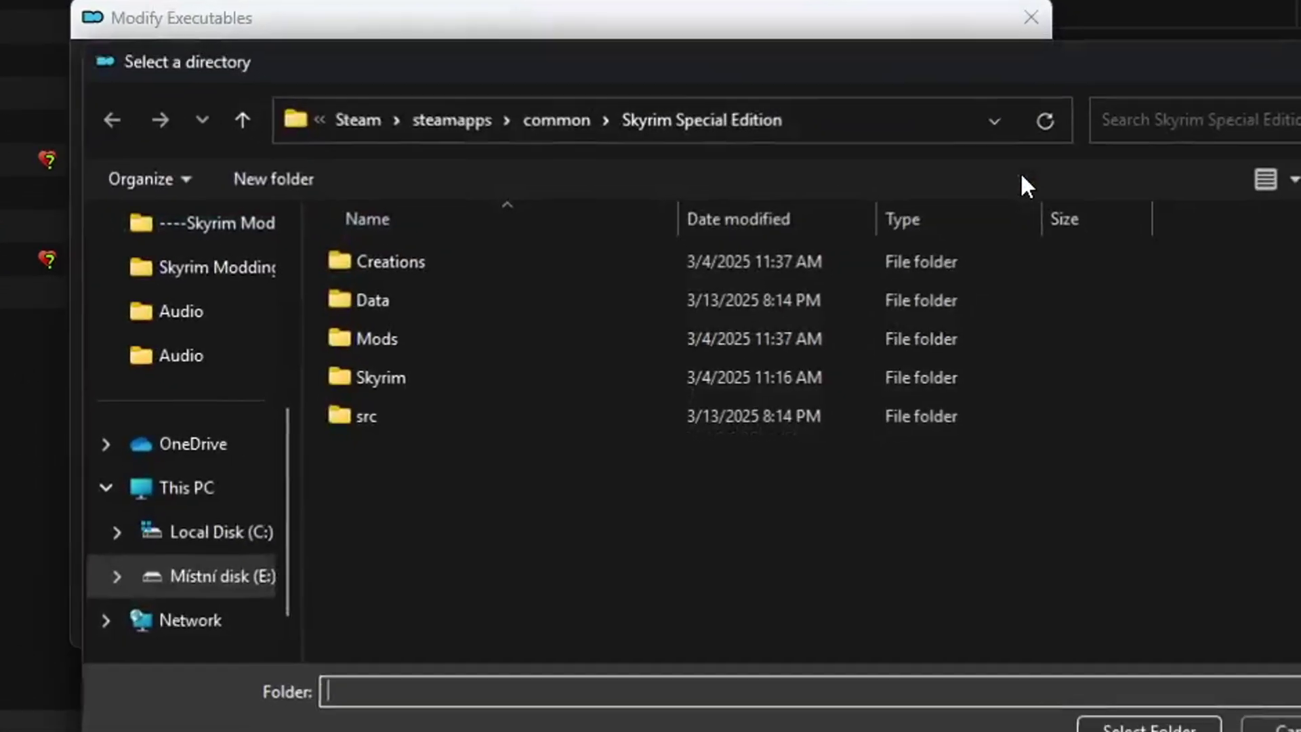
{"action": "left_click", "coordinate": [595, 80]}
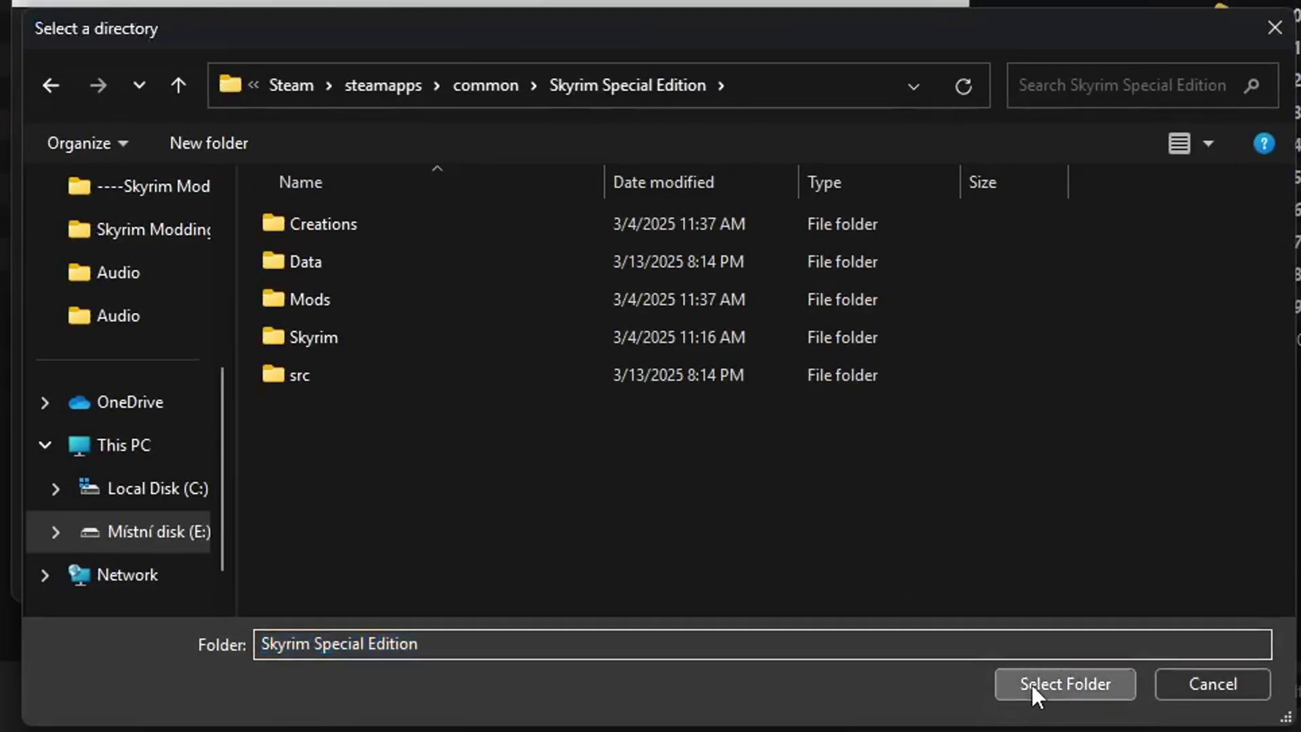
{"action": "left_click", "coordinate": [1030, 681]}
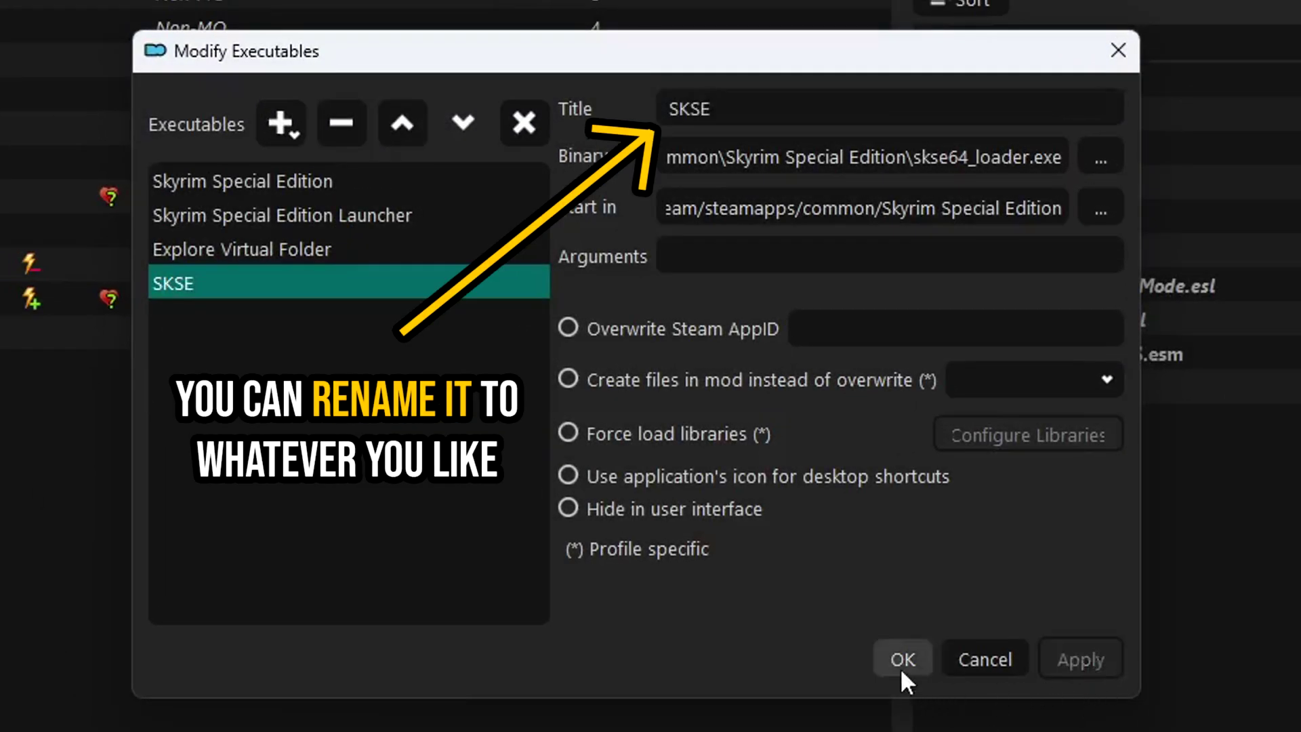
{"action": "left_click", "coordinate": [903, 660]}
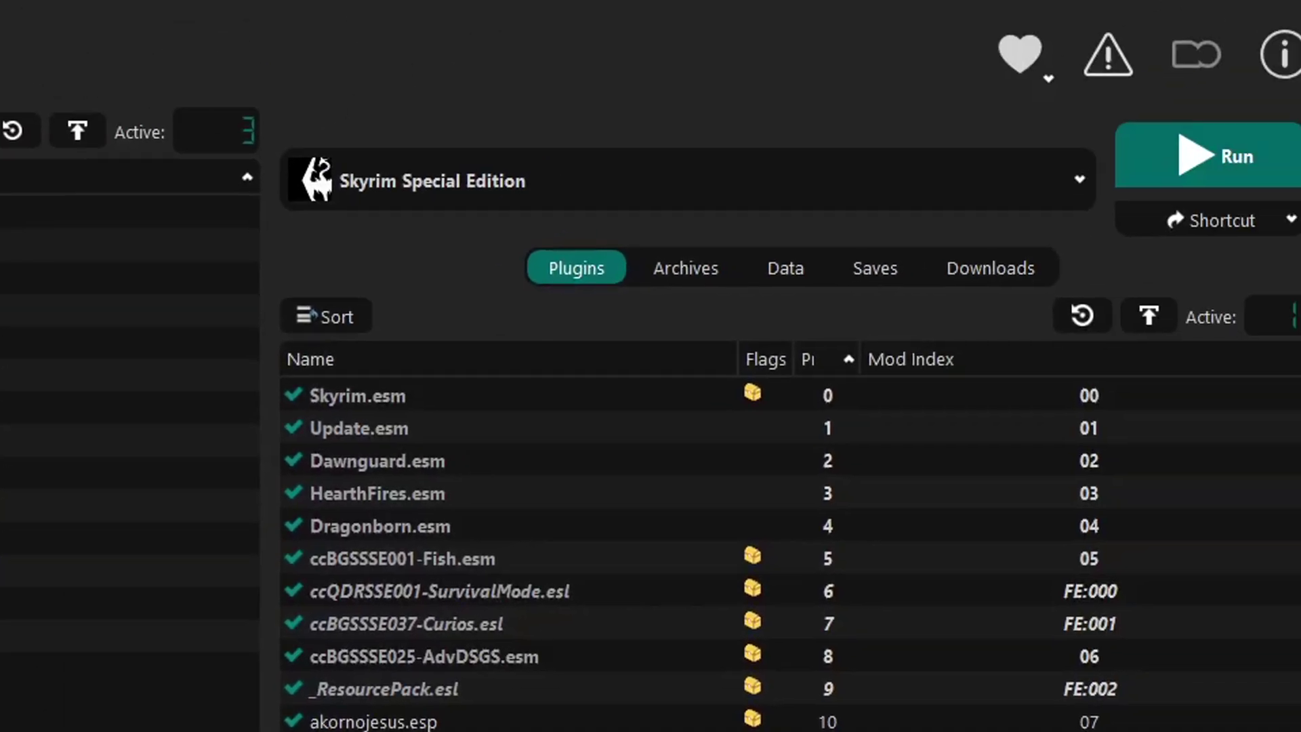
Launch the game with the SKSE executable and open the in-game console at the main menu
{"action": "left_click", "coordinate": [538, 212]}
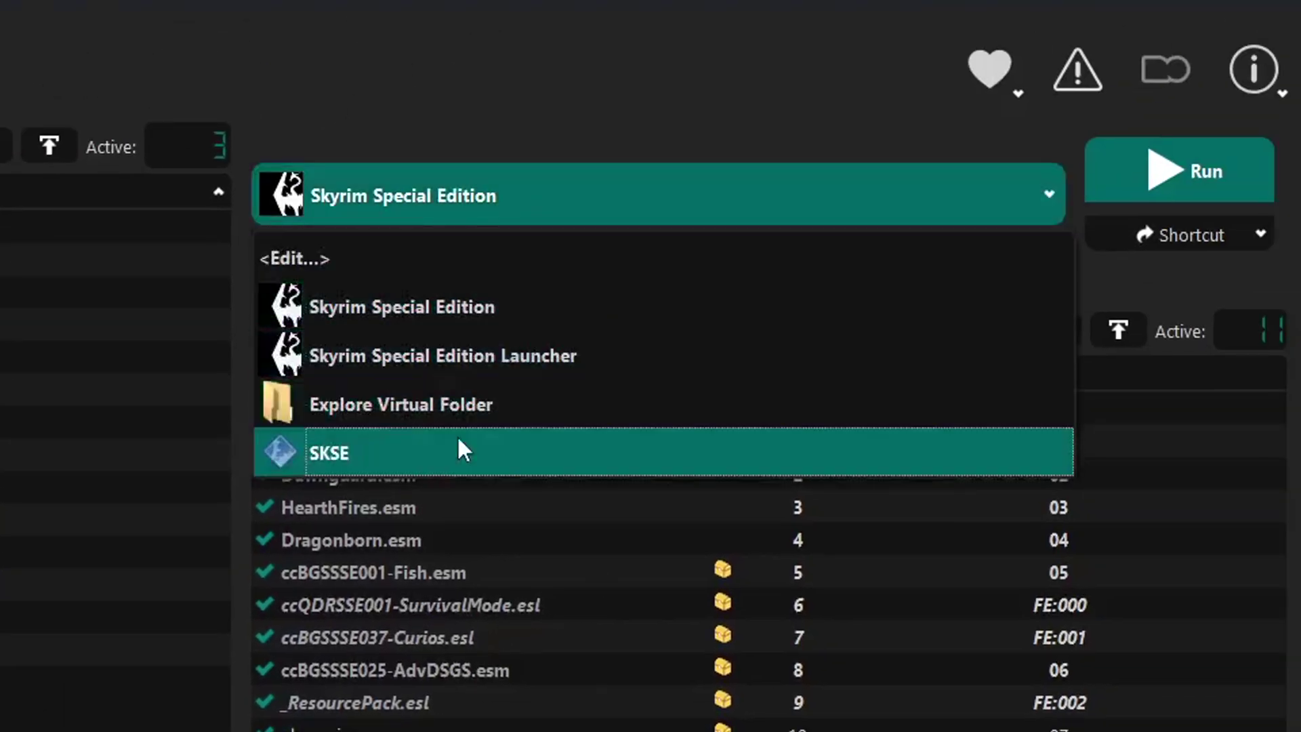
{"action": "left_click", "coordinate": [456, 434]}
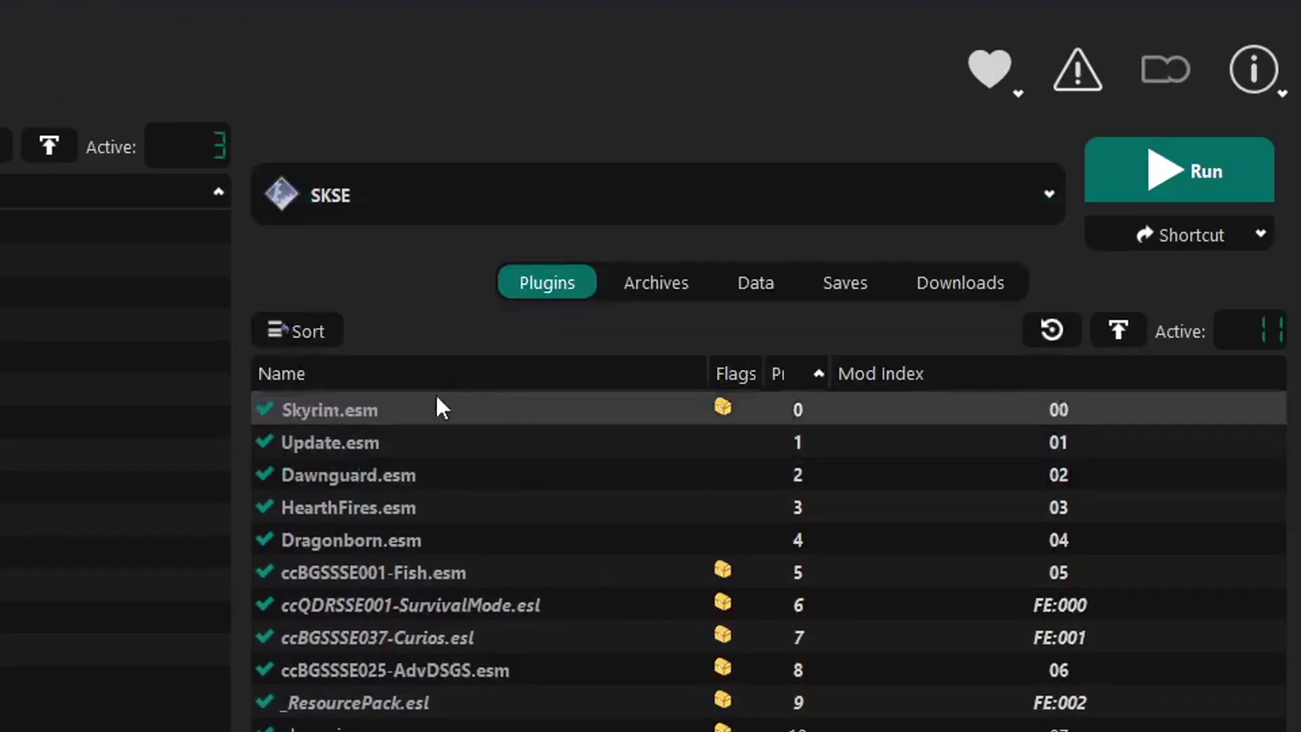
{"action": "left_click", "coordinate": [1179, 170]}
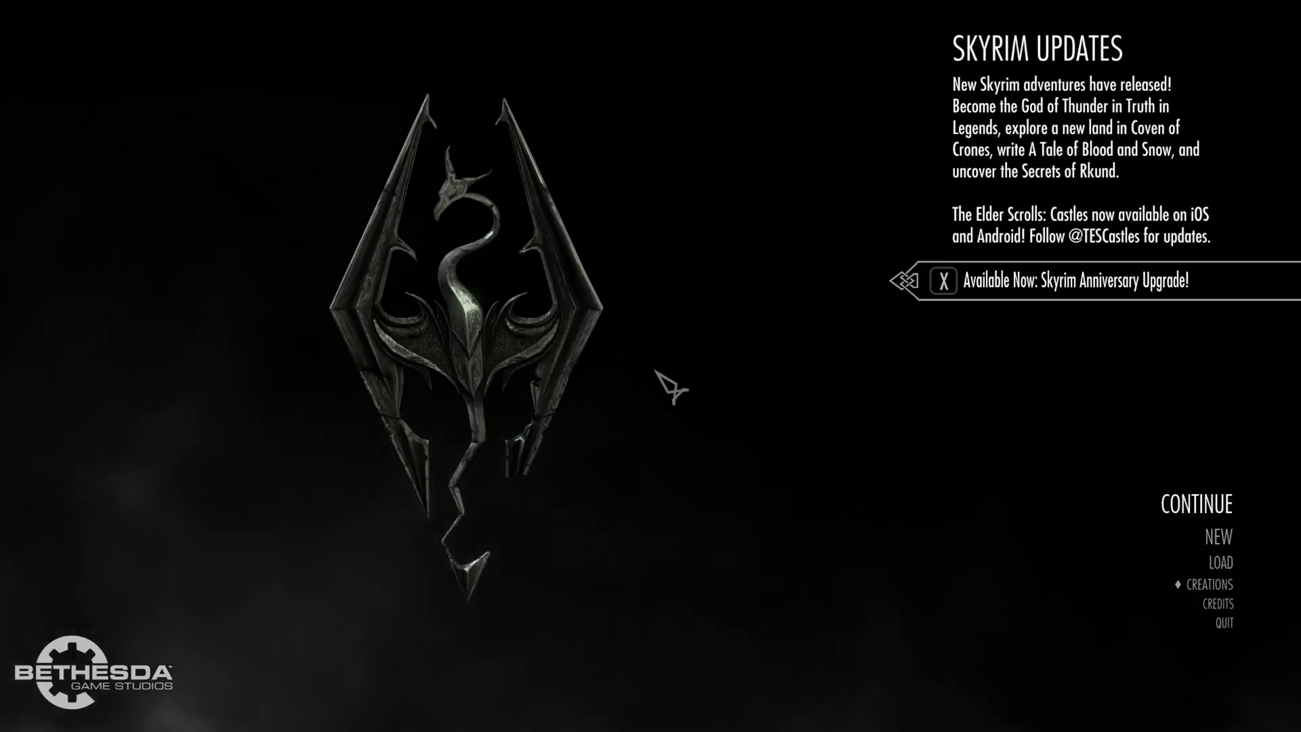
{"action": "key", "text": "grave"}
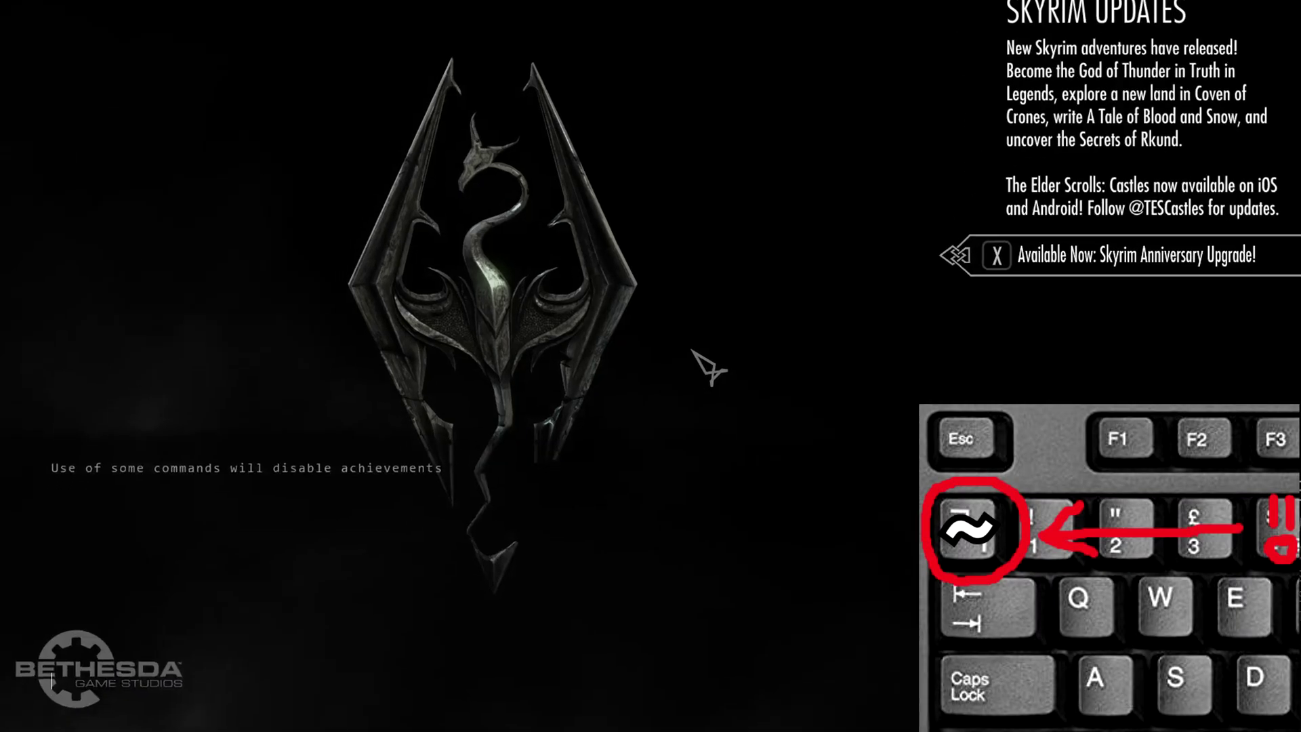